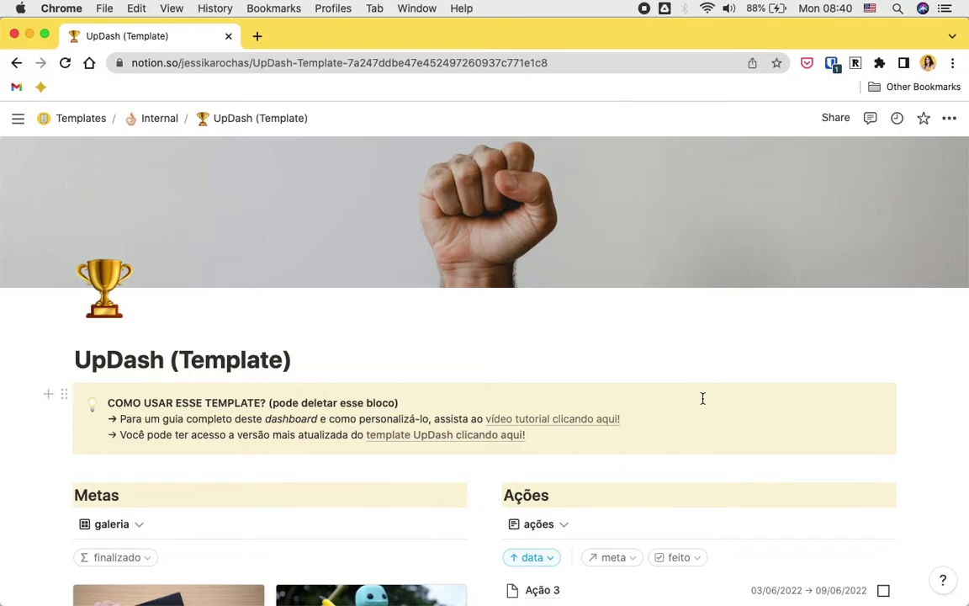
# - Look over the UpDash template page, including its instructions callout and the Metas and Ações databases
pyautogui.scroll(-5, 702, 398)
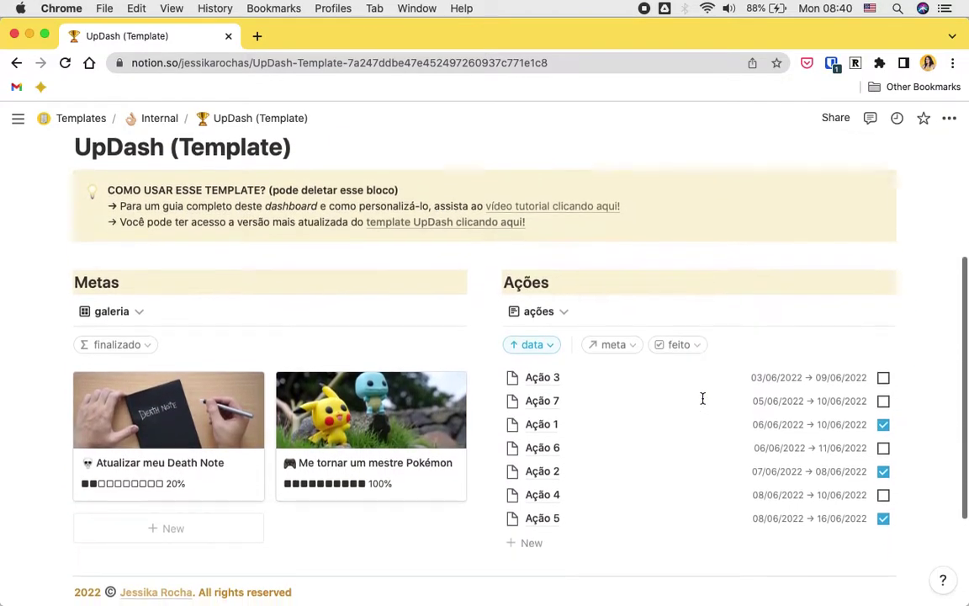
pyautogui.scroll(-3, 701, 398)
pyautogui.scroll(8, 698, 406)
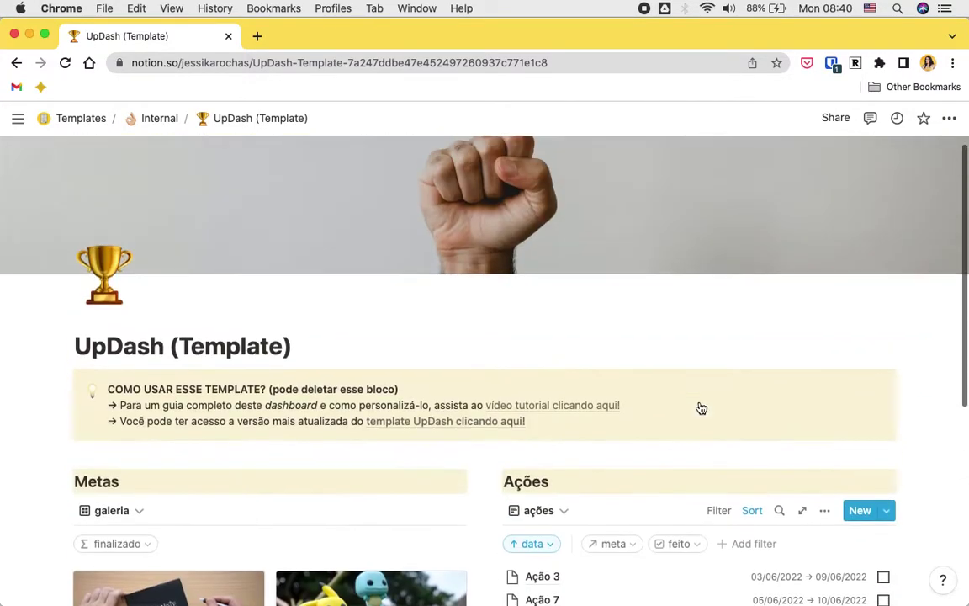
pyautogui.scroll(-5, 700, 404)
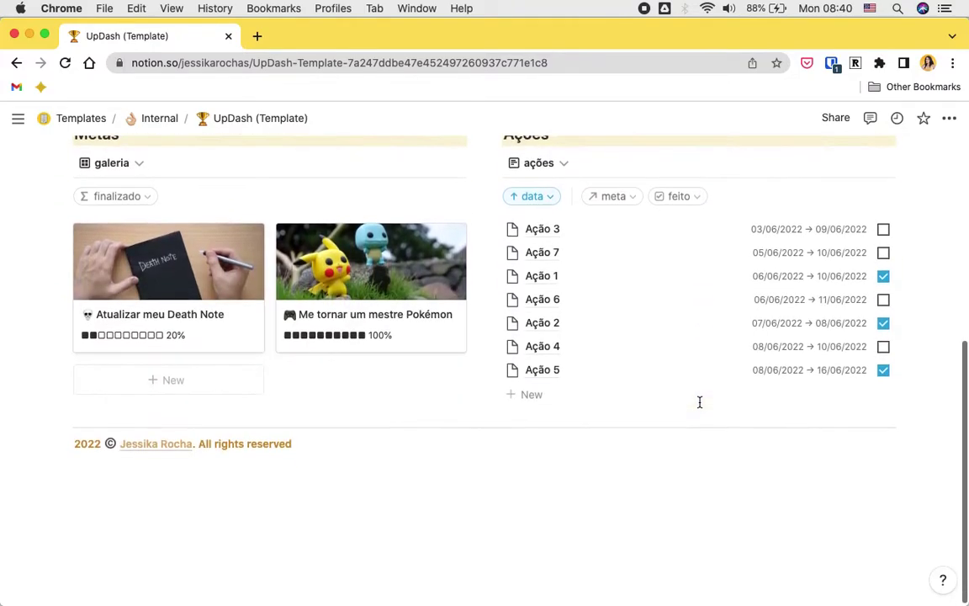
pyautogui.scroll(2, 699, 402)
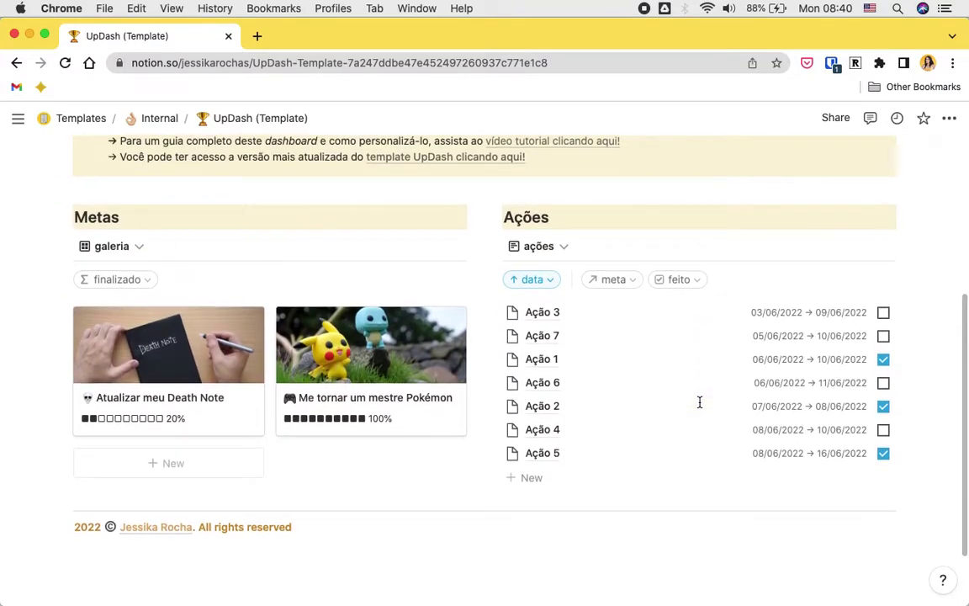
pyautogui.scroll(2, 699, 402)
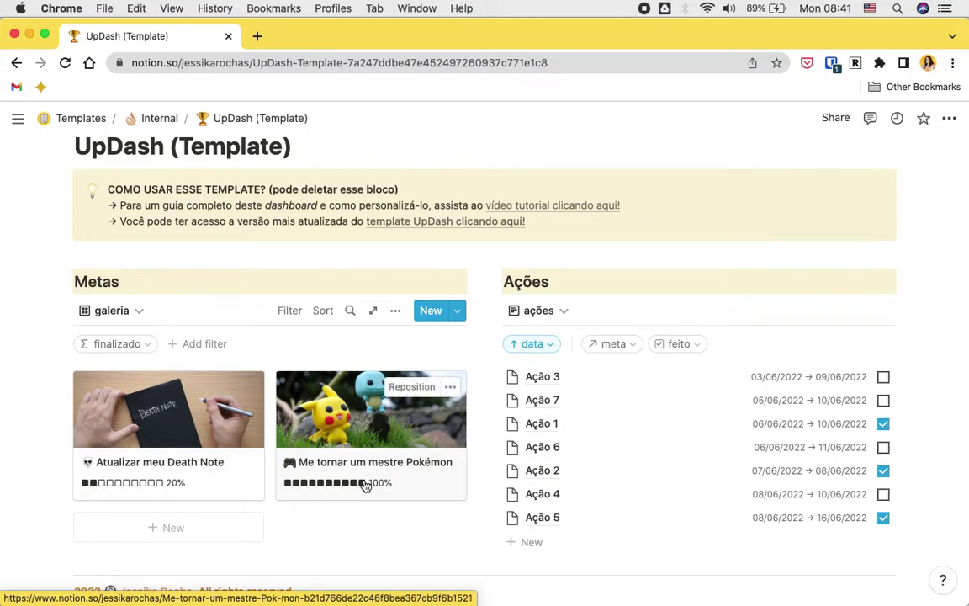
# - Switch both the Metas and Ações databases to their "tudo" table views
pyautogui.click(116, 314)
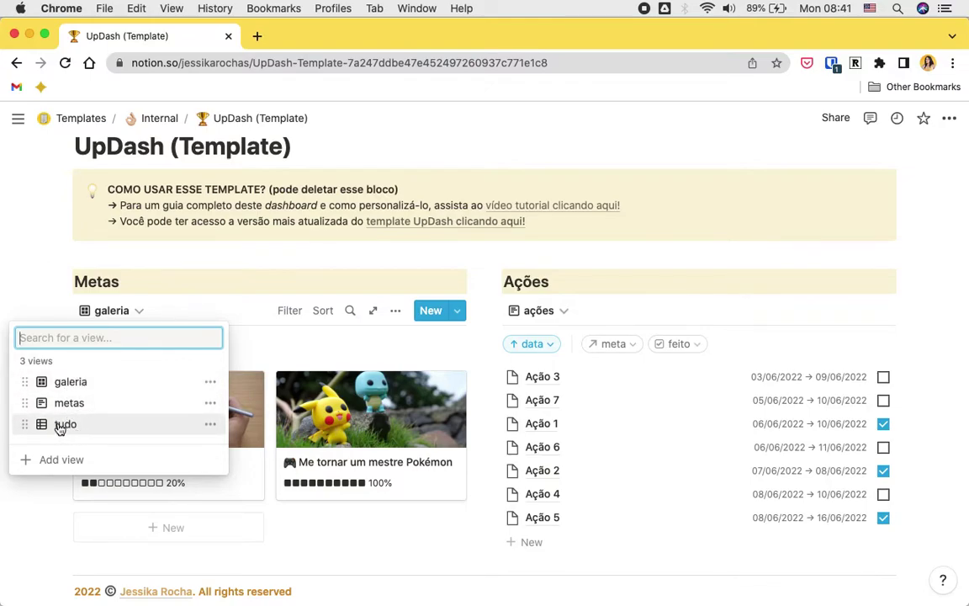
pyautogui.press('Return')
pyautogui.click(557, 312)
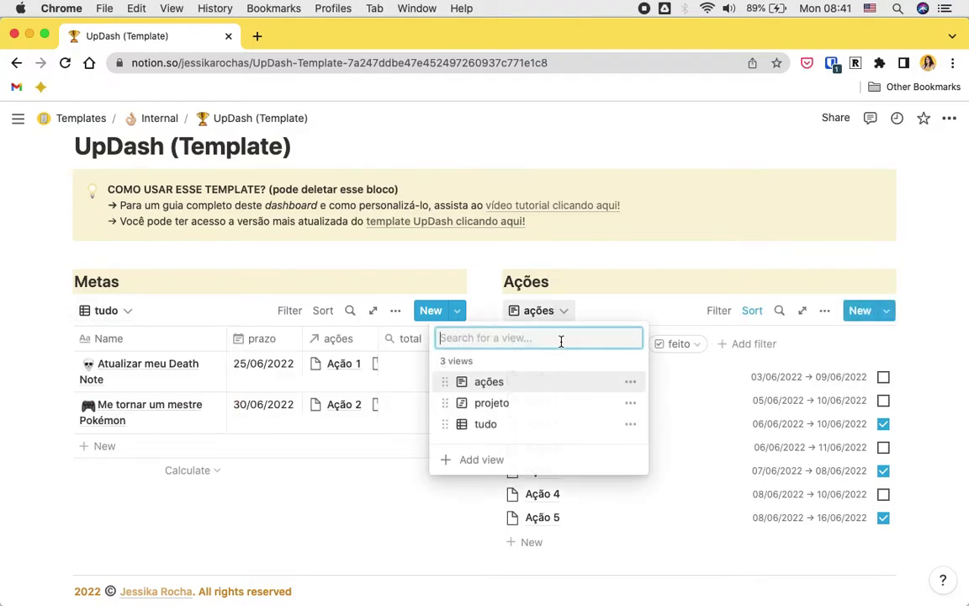
pyautogui.click(495, 427)
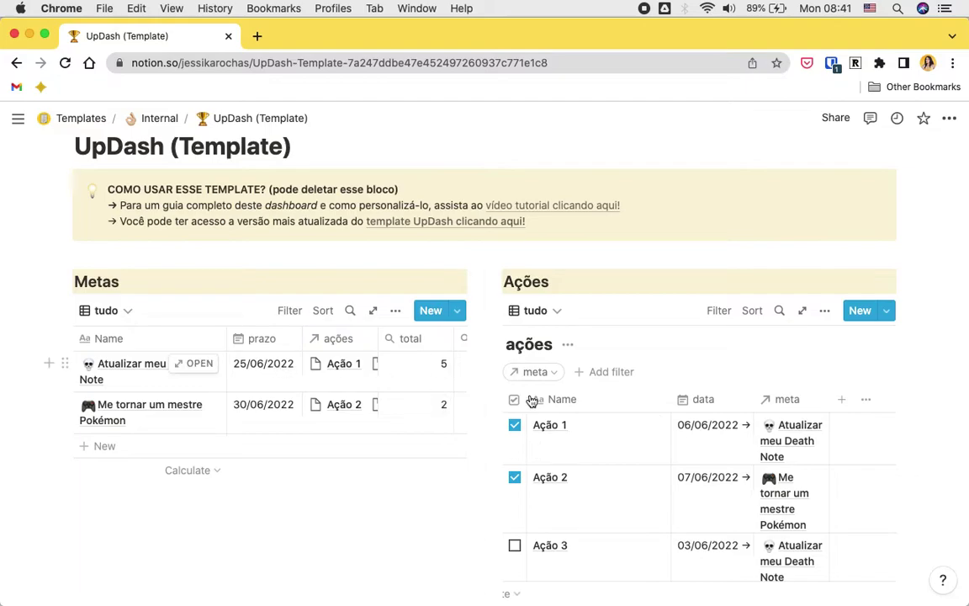
# - Turn off text wrapping for the meta column in the Ações table and hide that table's database title
pyautogui.click(797, 399)
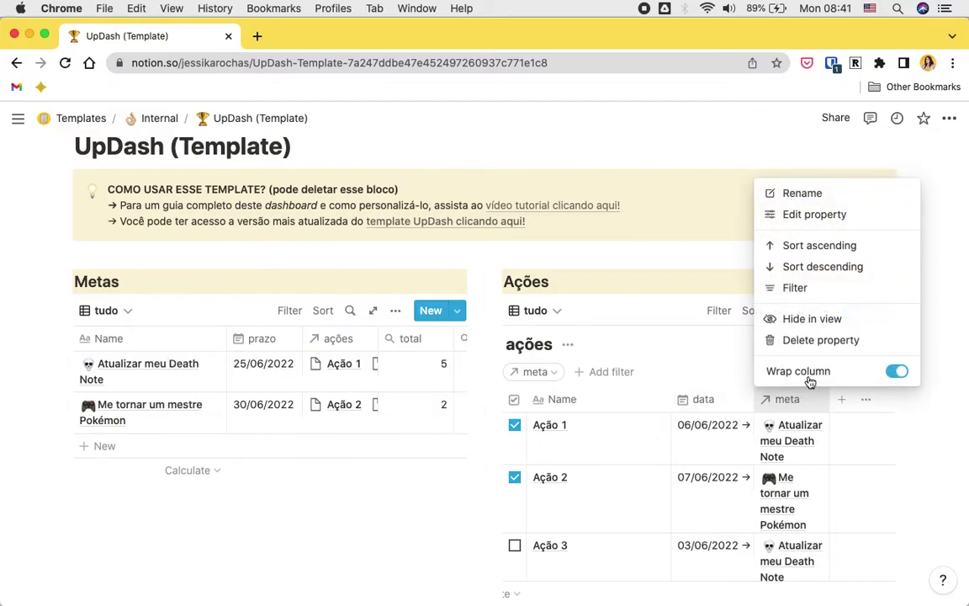
pyautogui.click(896, 371)
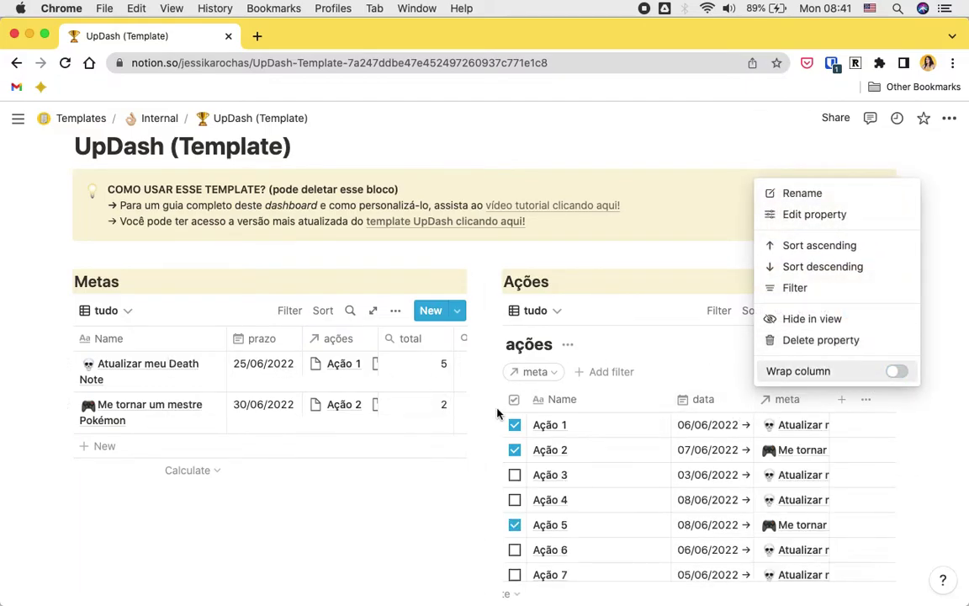
pyautogui.click(610, 366)
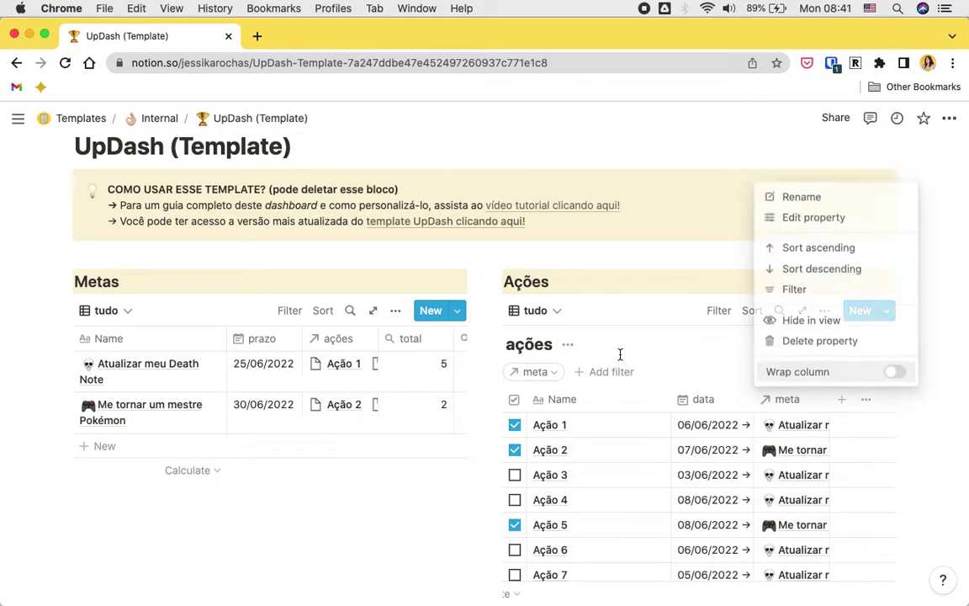
pyautogui.click(568, 344)
pyautogui.click(575, 423)
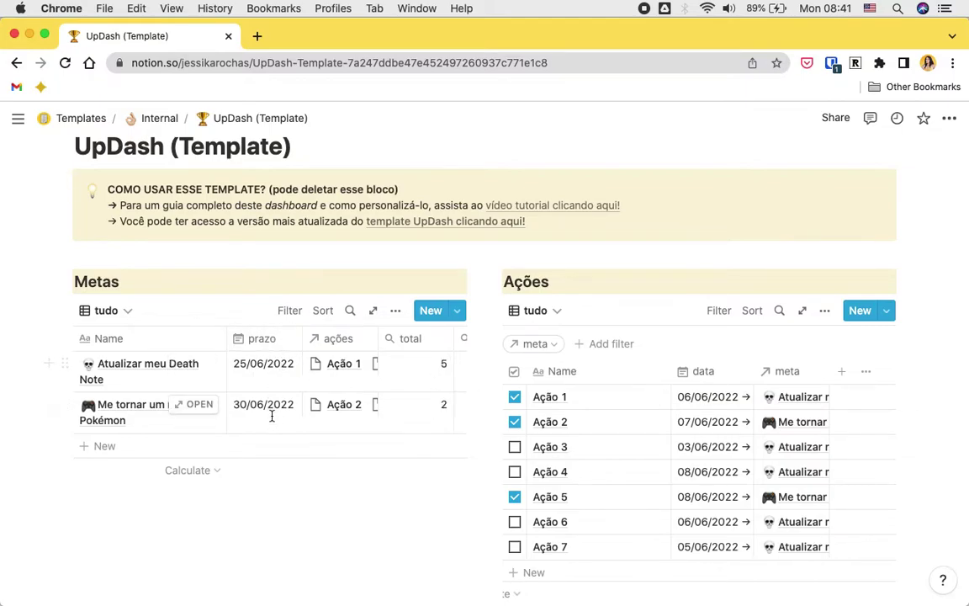
# - Examine the actions linked to the "Atualizar meu Death Note" goal in the Metas table
pyautogui.hscroll(2, 357, 403)
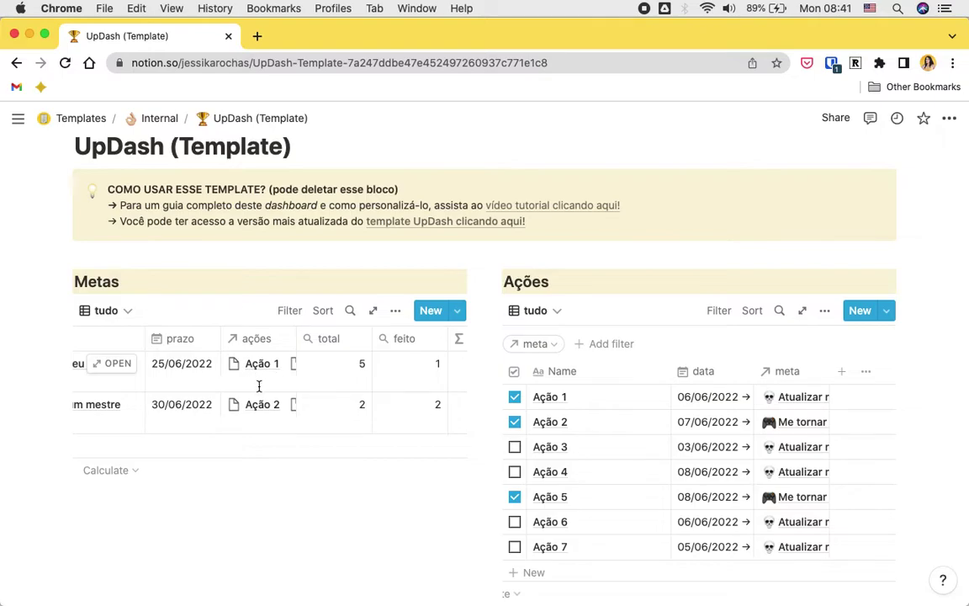
pyautogui.click(259, 386)
pyautogui.click(260, 365)
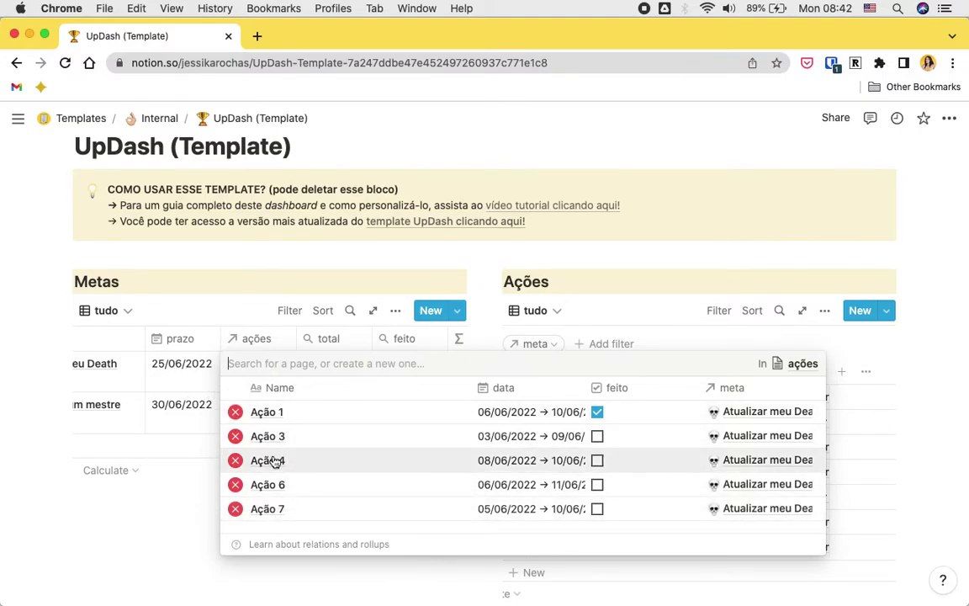
pyautogui.click(281, 296)
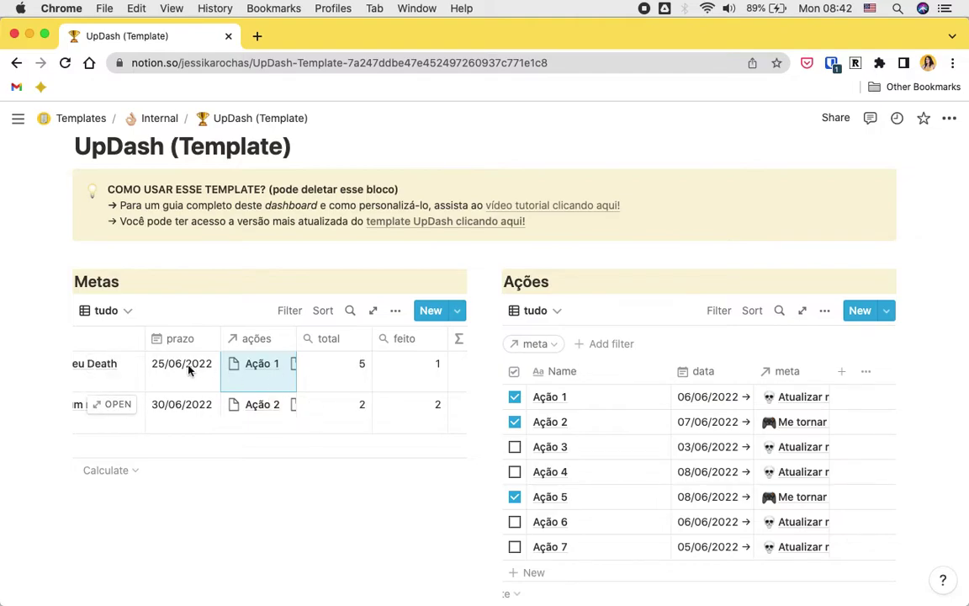
pyautogui.press('Escape')
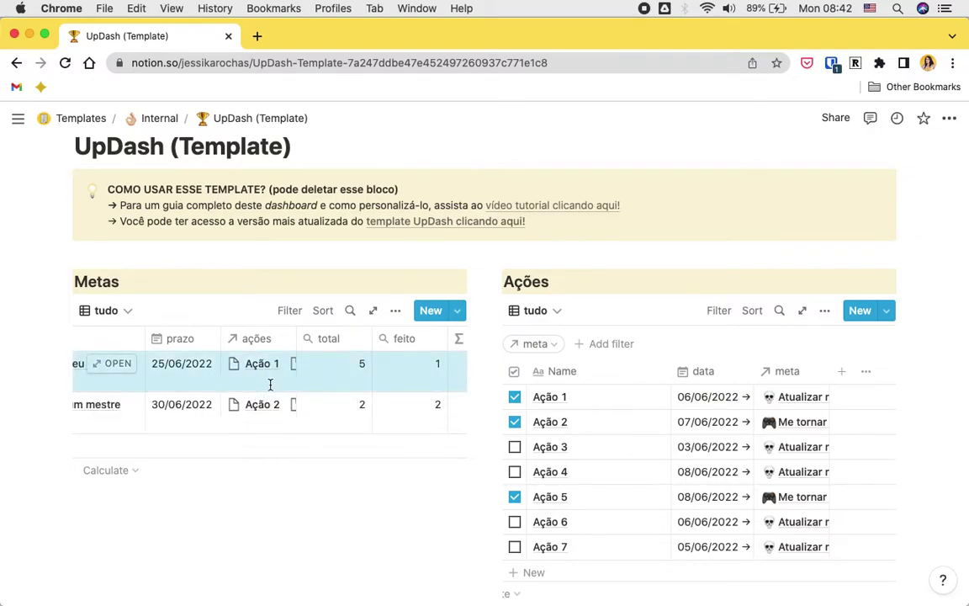
pyautogui.click(260, 363)
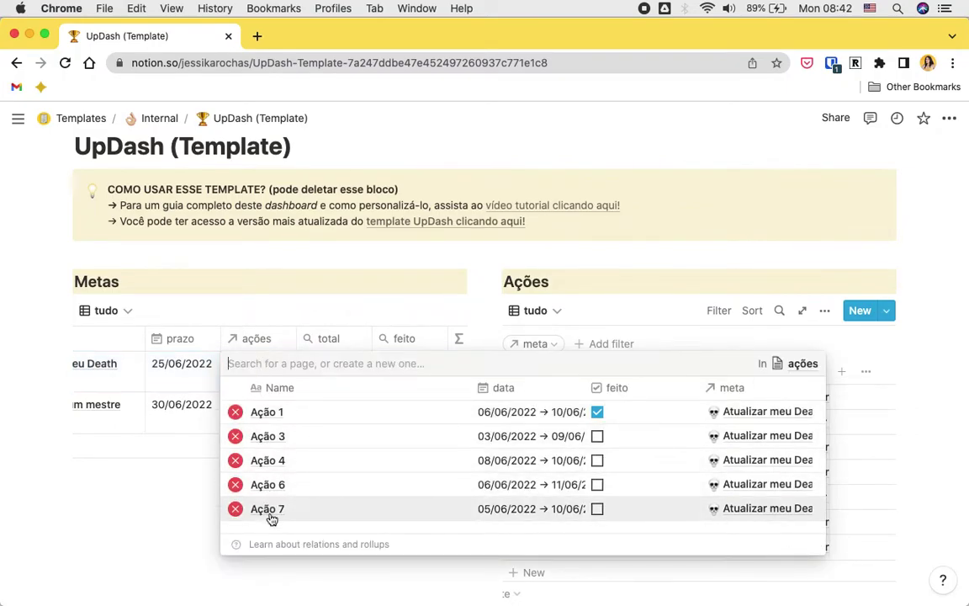
pyautogui.click(294, 340)
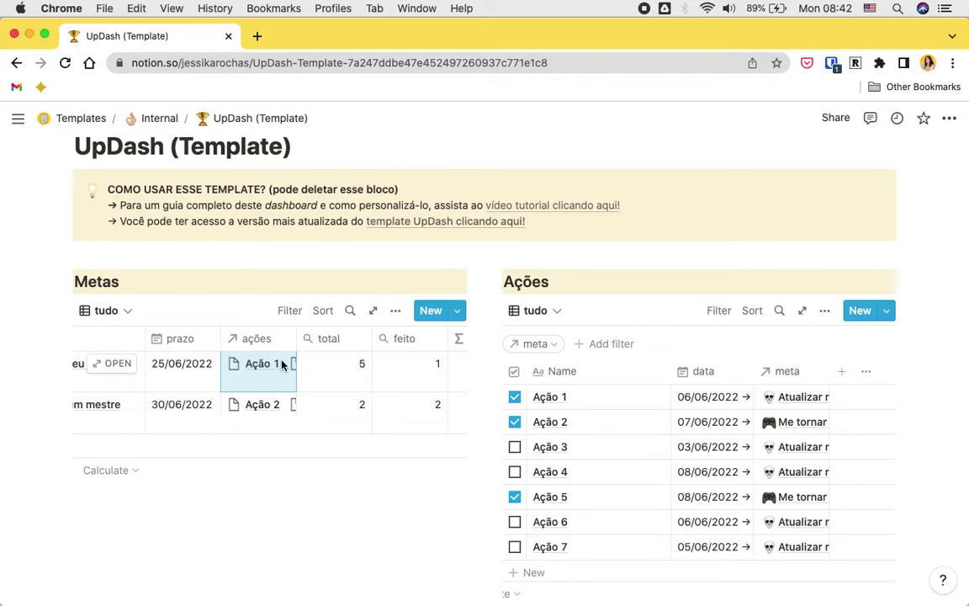
# - Examine the actions linked to the "Me tornar um mestre Pokémon" goal in the Metas table
pyautogui.hscroll(-2, 256, 368)
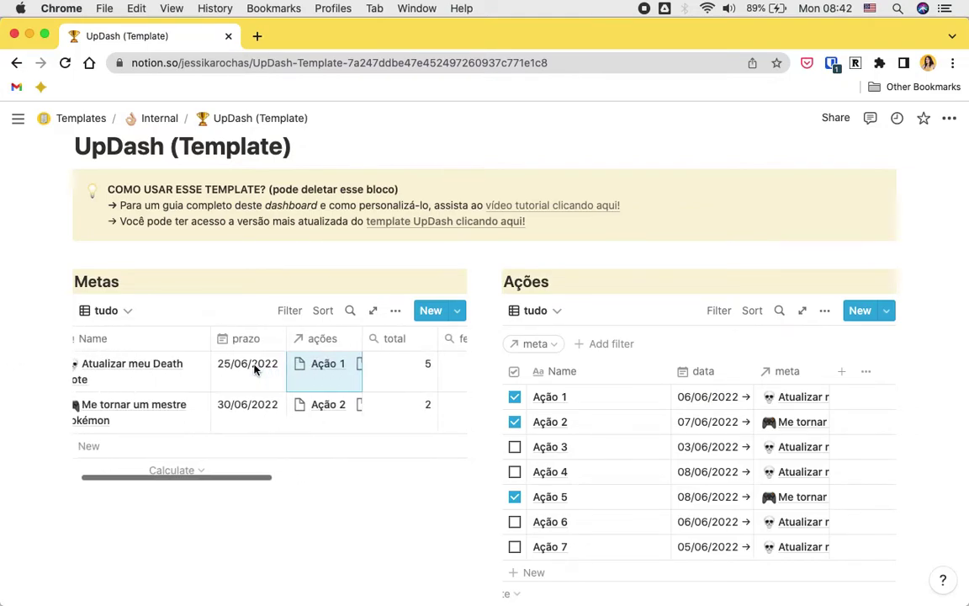
pyautogui.hscroll(3, 253, 368)
pyautogui.click(294, 409)
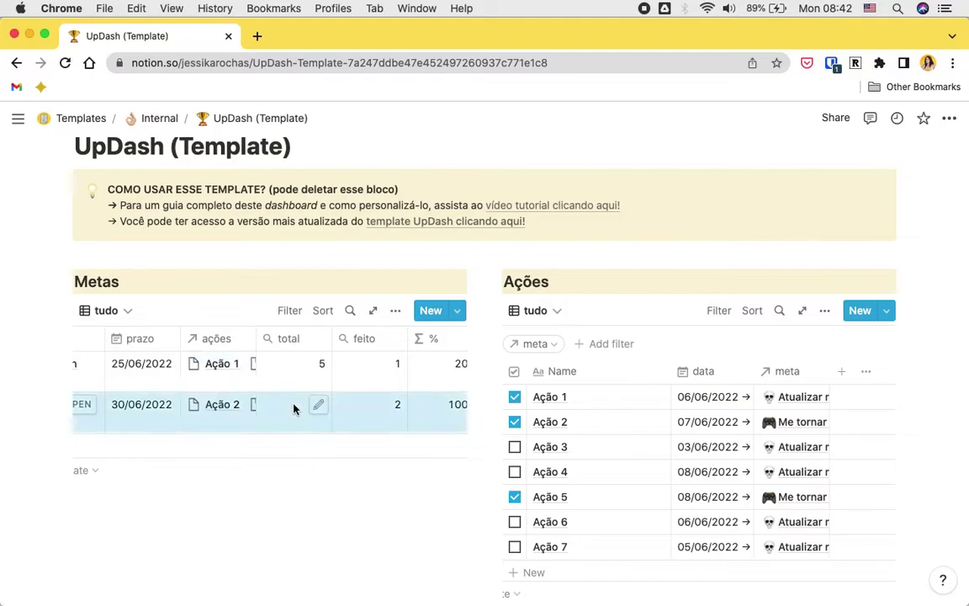
pyautogui.click(232, 409)
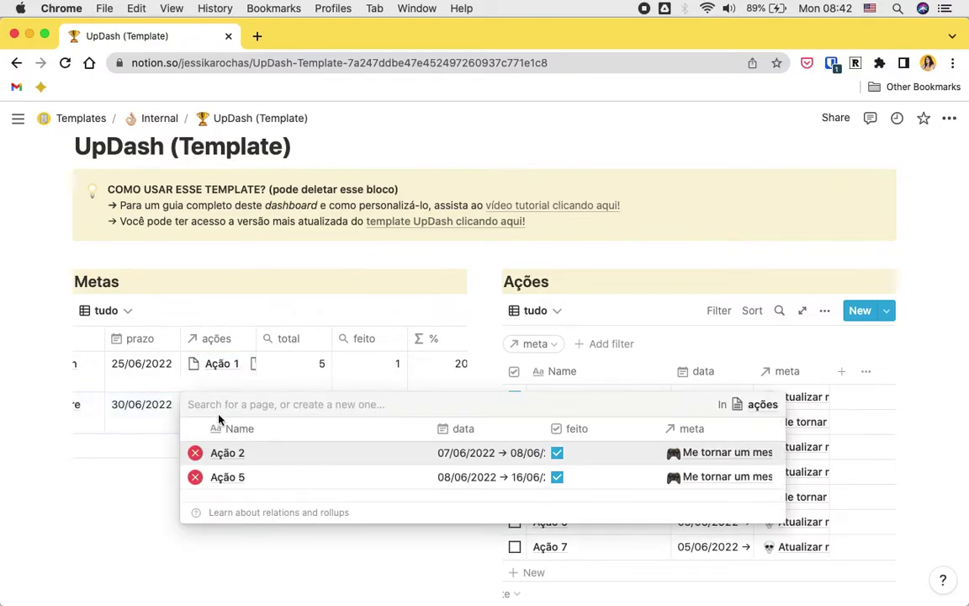
pyautogui.press('Escape')
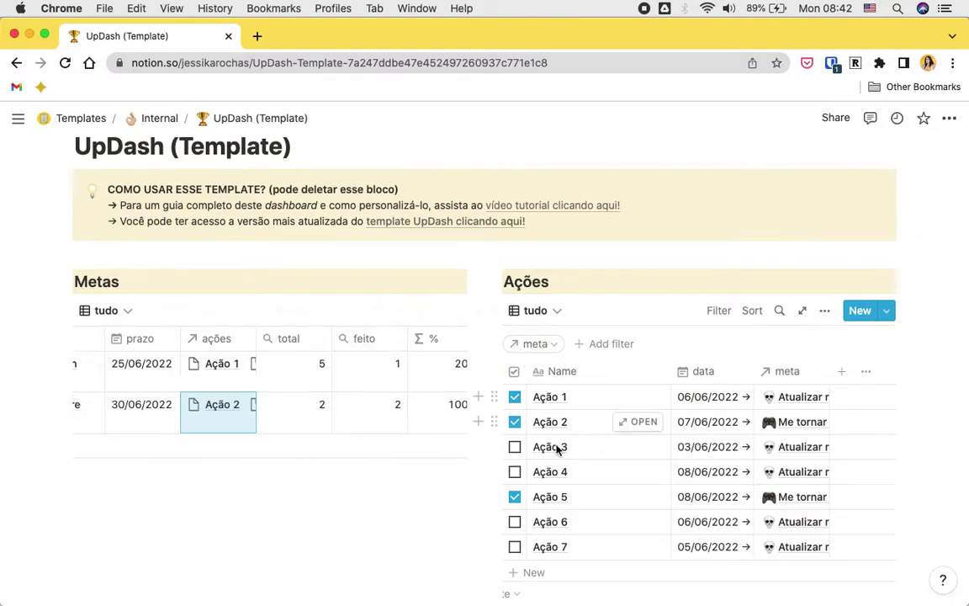
# - Toggle Ação 1's completion checkbox off and back on to test the goal's feito rollup
pyautogui.scroll(-1, 547, 450)
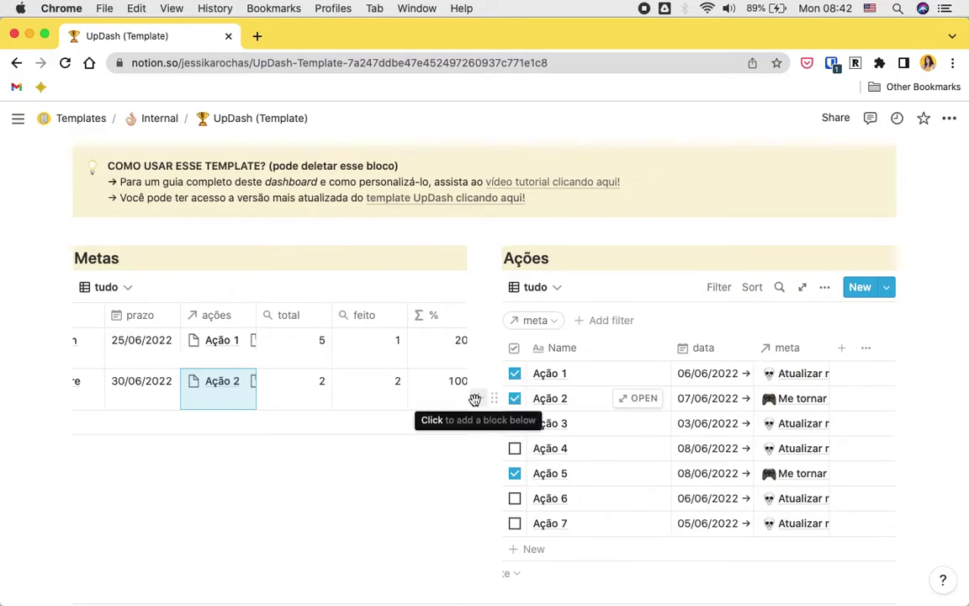
pyautogui.hscroll(-5, 337, 376)
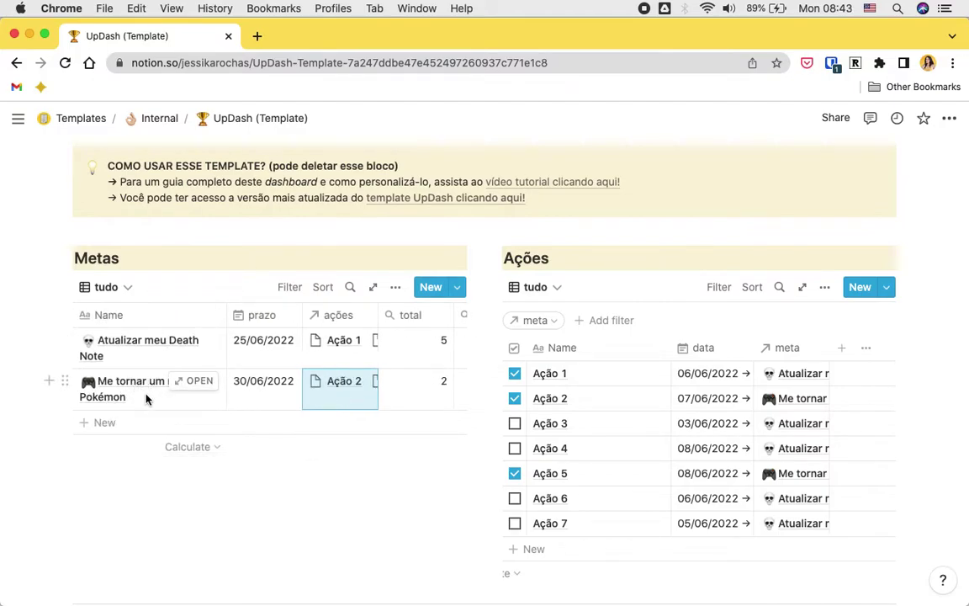
pyautogui.hscroll(3, 409, 395)
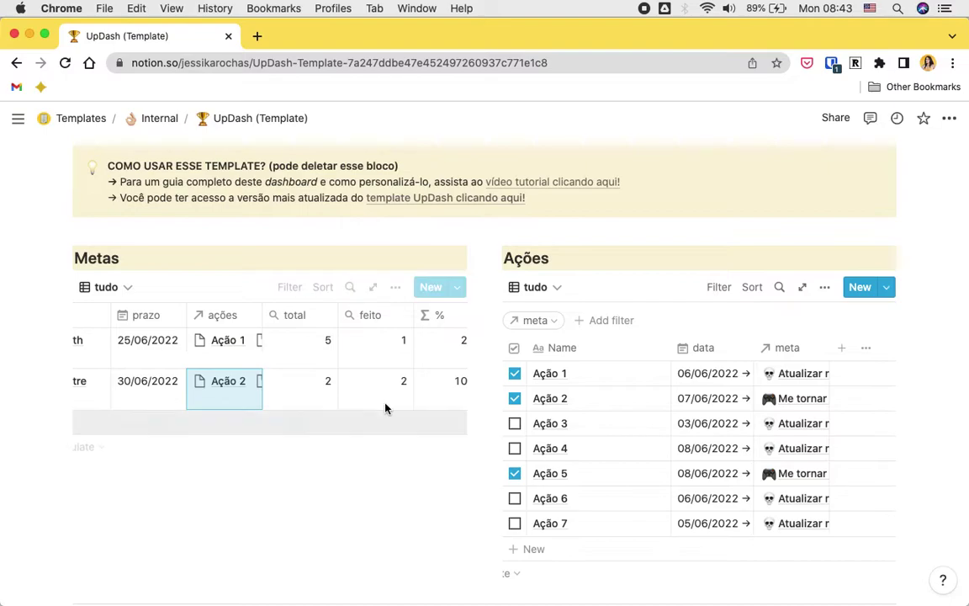
pyautogui.click(515, 376)
pyautogui.click(515, 375)
pyautogui.click(515, 375)
pyautogui.click(514, 375)
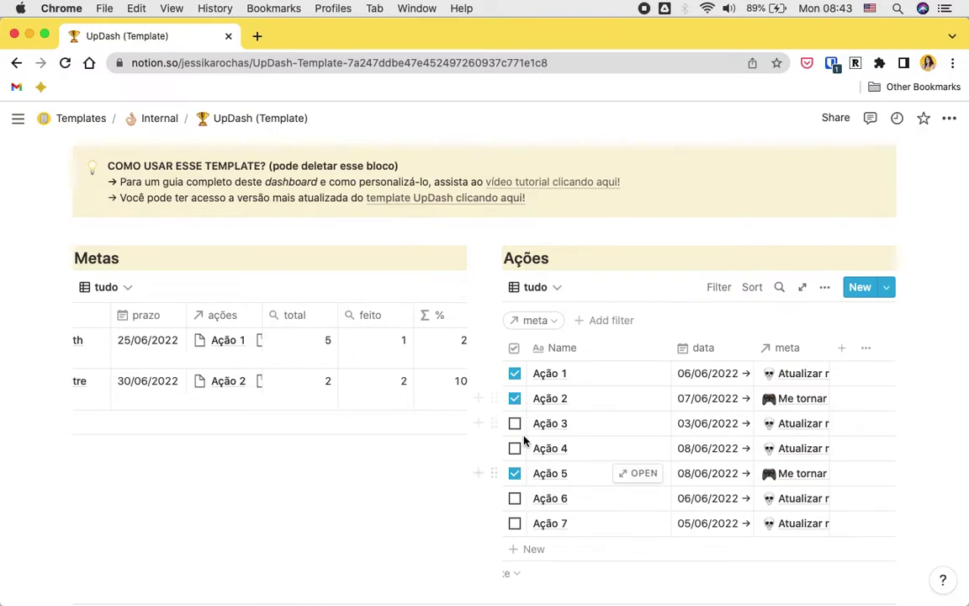
# - Inspect the %, progresso and finalizado columns of the Metas table, including the formula behind the progresso bar
pyautogui.hscroll(3, 329, 395)
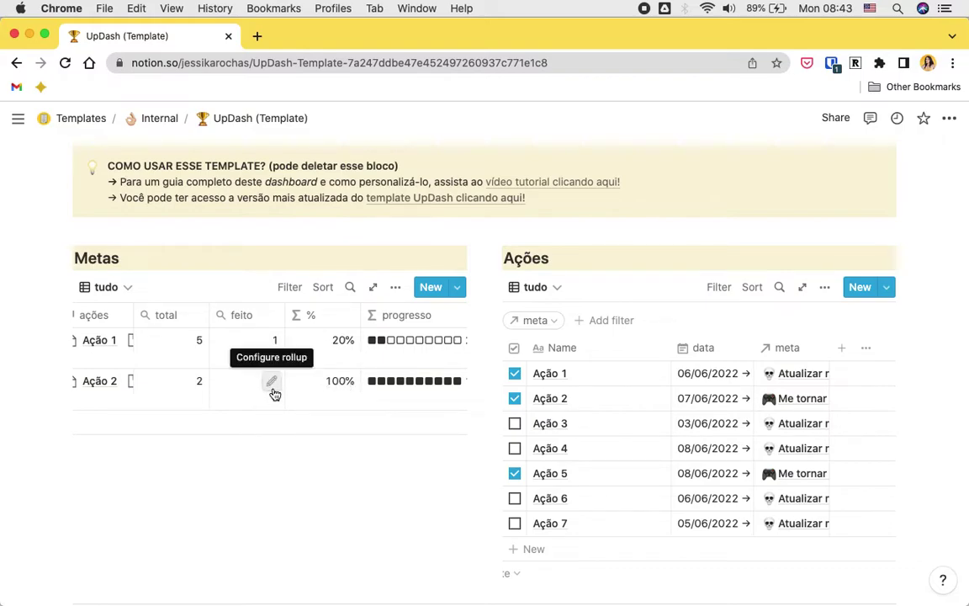
pyautogui.hscroll(3, 372, 394)
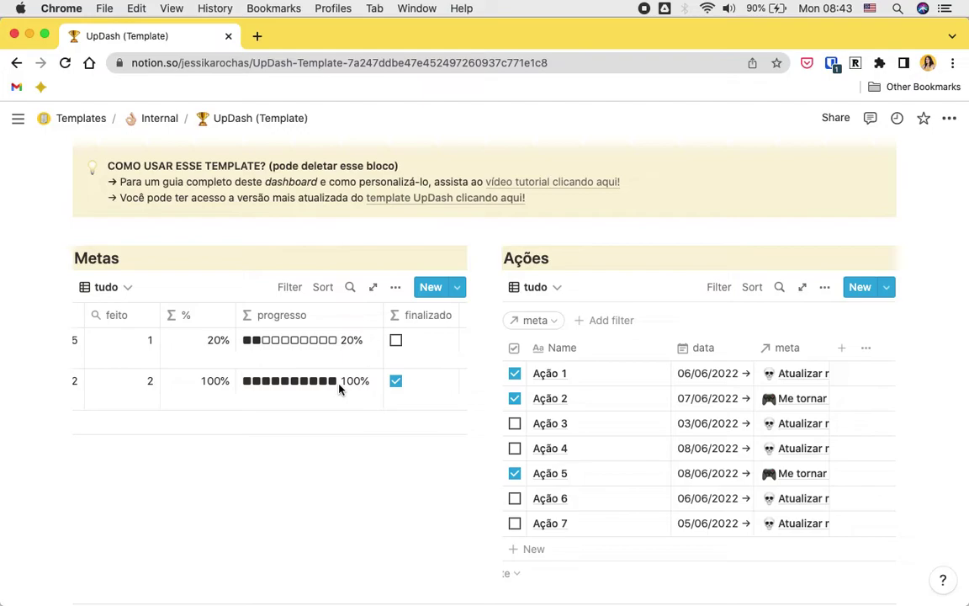
pyautogui.click(310, 347)
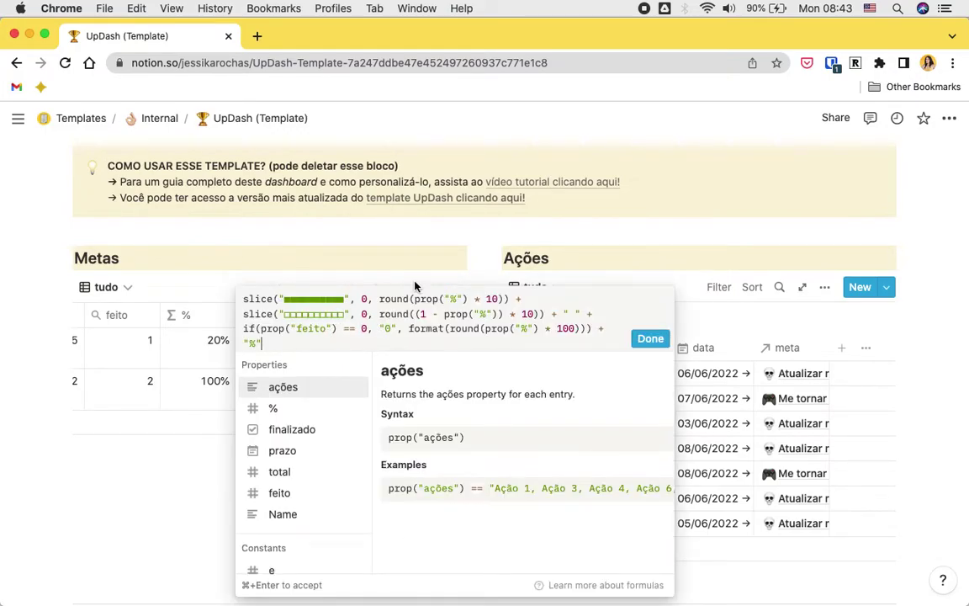
pyautogui.click(402, 252)
pyautogui.hscroll(1, 411, 357)
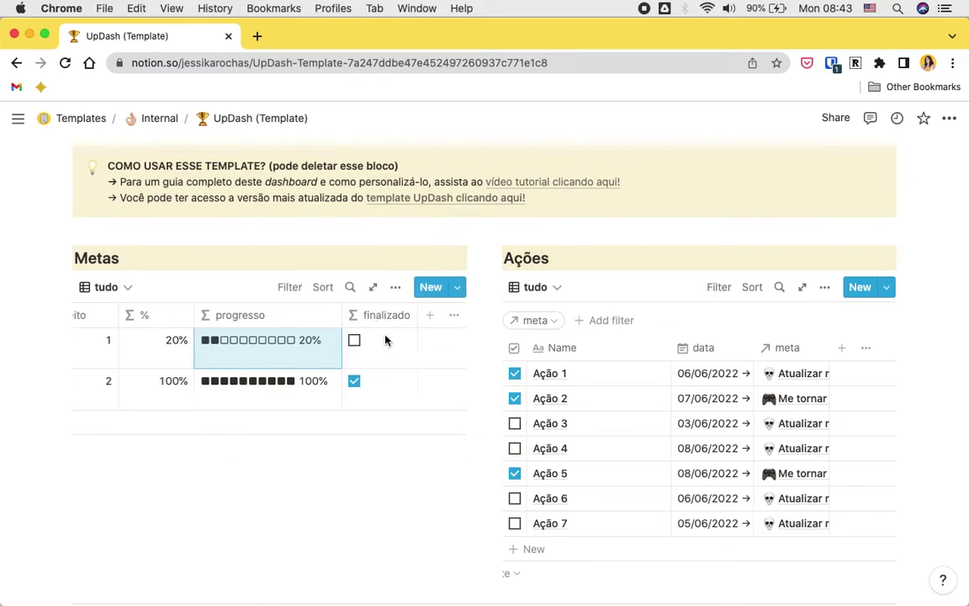
pyautogui.click(386, 340)
pyautogui.press('Escape')
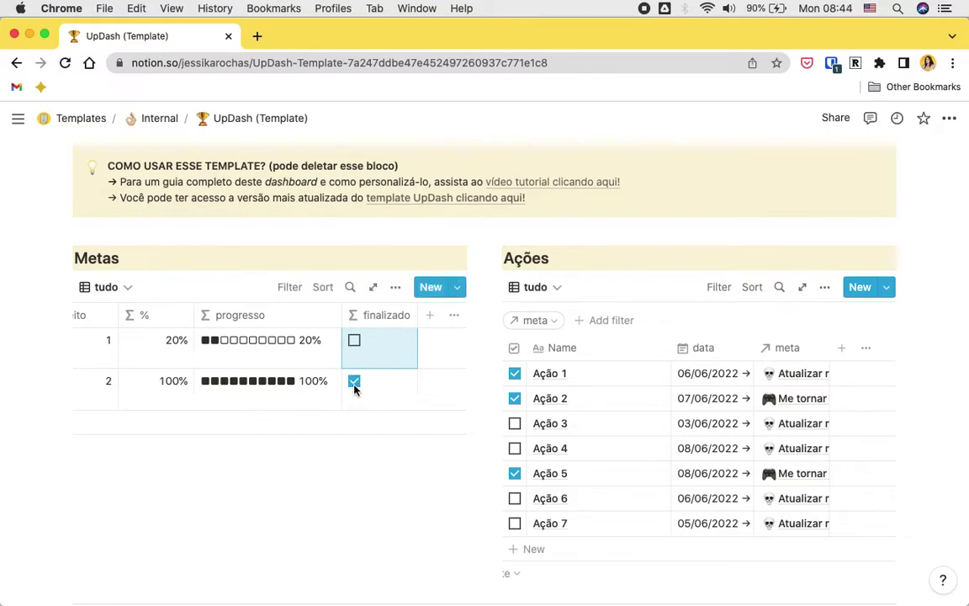
# - Switch the Metas database to its "metas" list view
pyautogui.hscroll(-5, 274, 367)
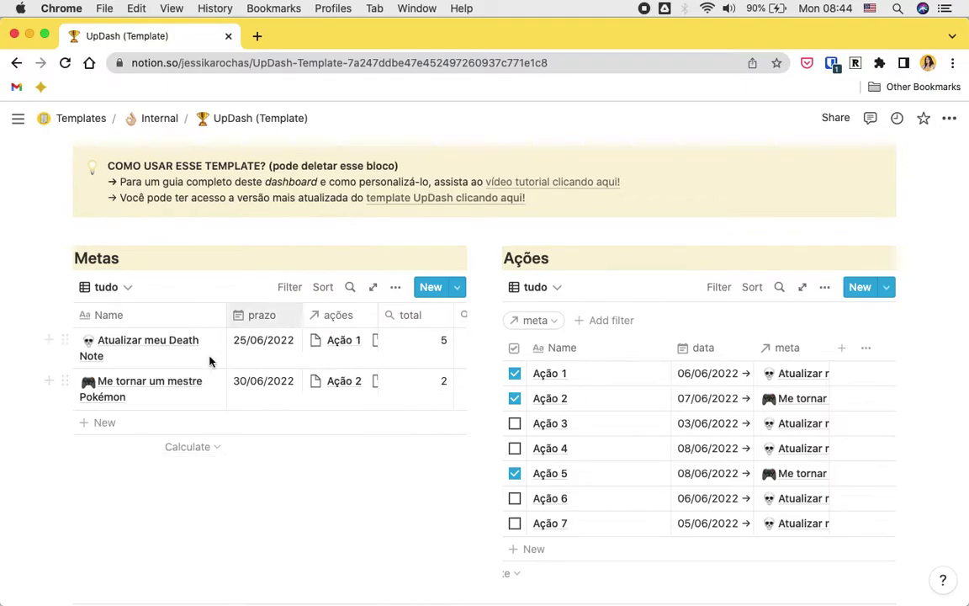
pyautogui.click(128, 287)
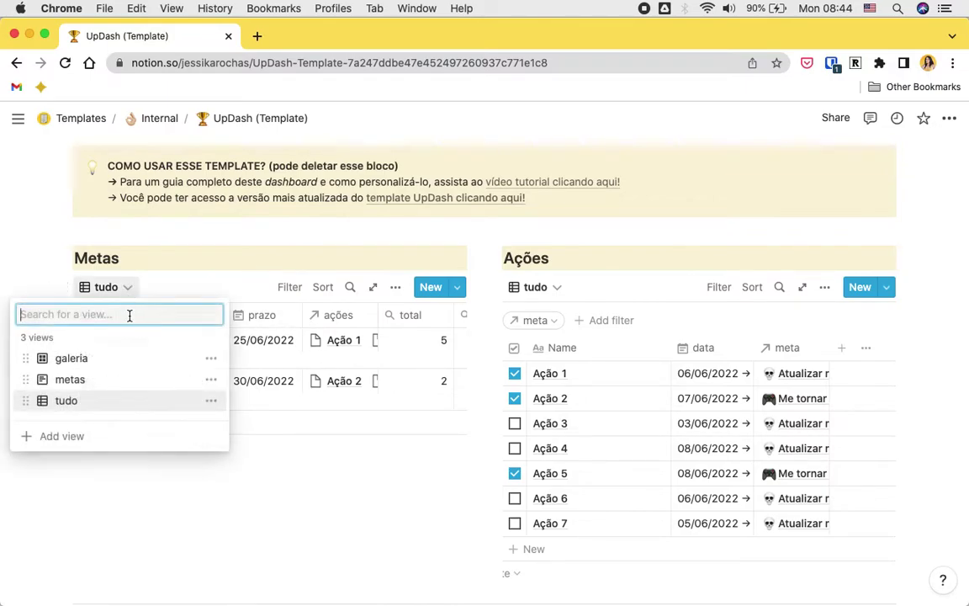
pyautogui.click(70, 380)
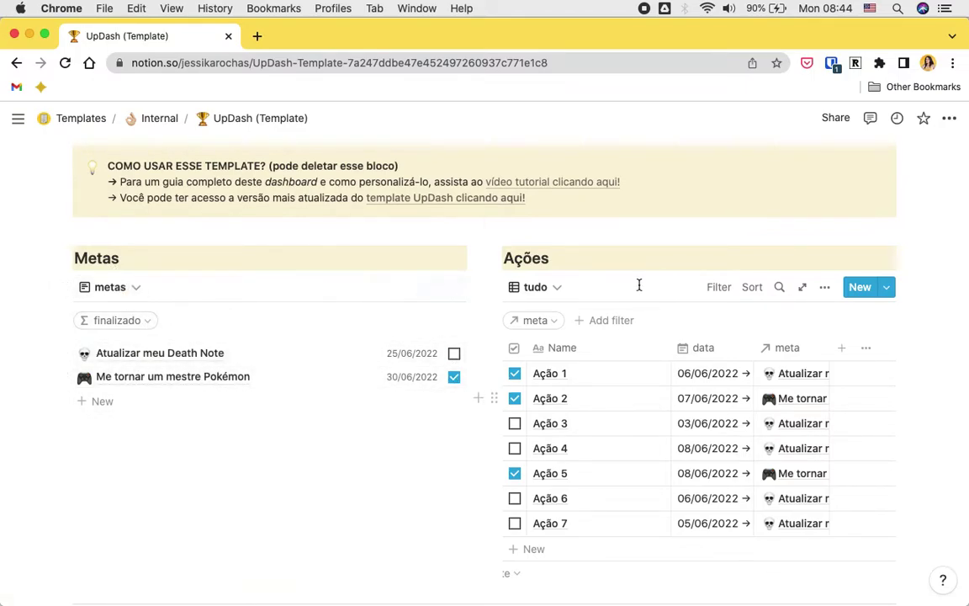
# - Switch the Metas database to its "galeria" view
pyautogui.click(99, 295)
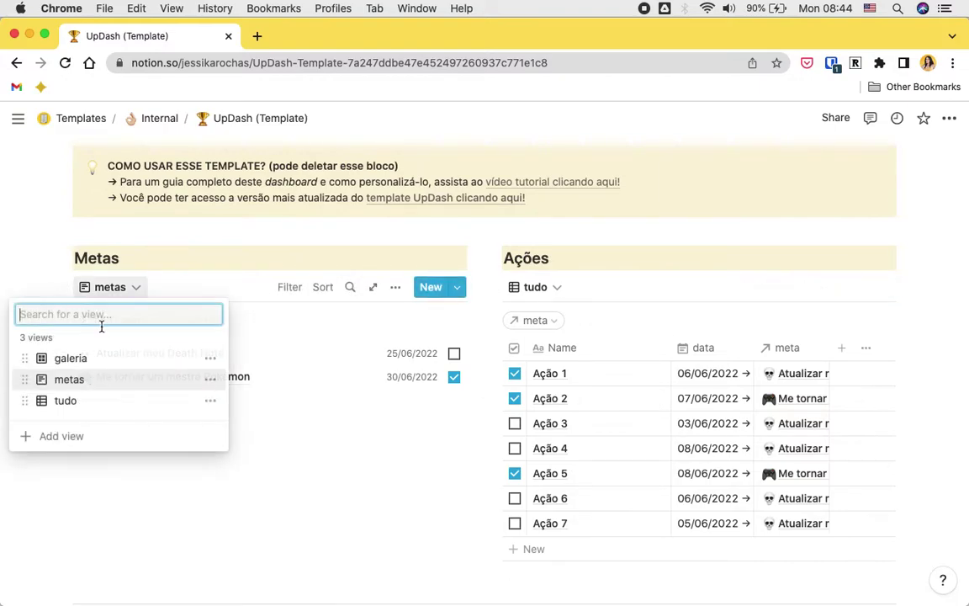
pyautogui.click(71, 356)
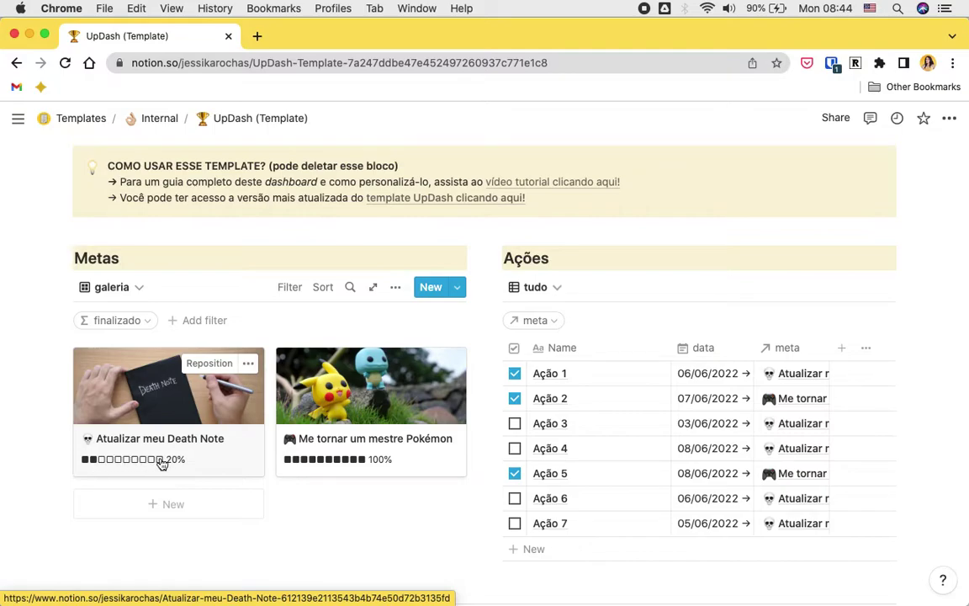
# - Test the galeria view's finalizado filter with Checked and Unchecked, and clear it again
pyautogui.click(118, 323)
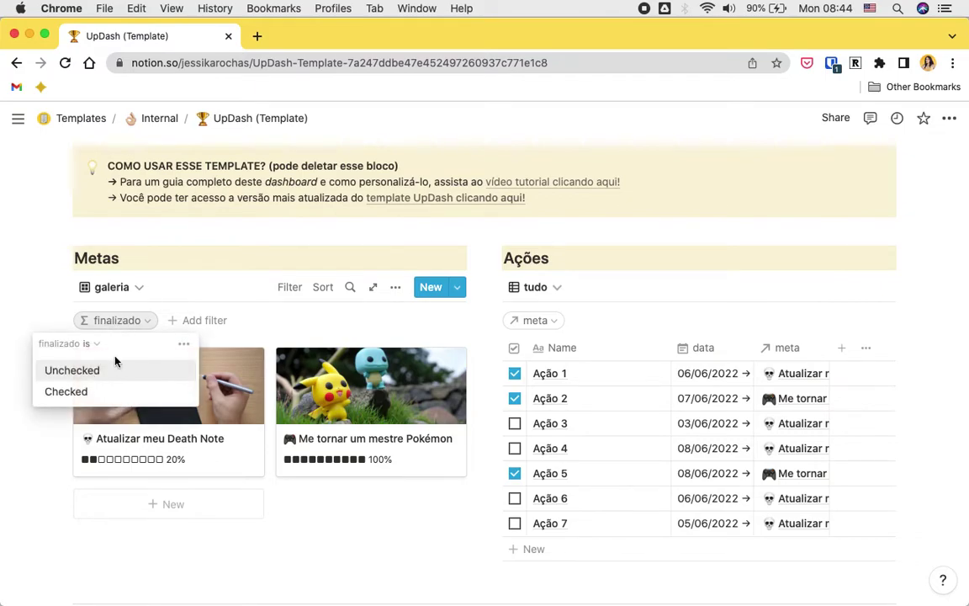
pyautogui.click(76, 394)
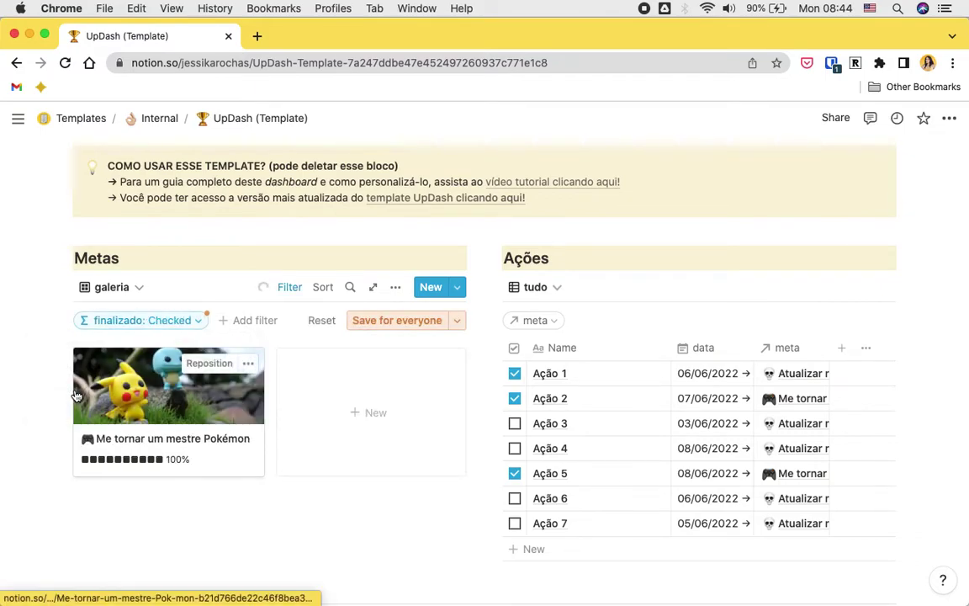
pyautogui.click(114, 321)
pyautogui.click(106, 373)
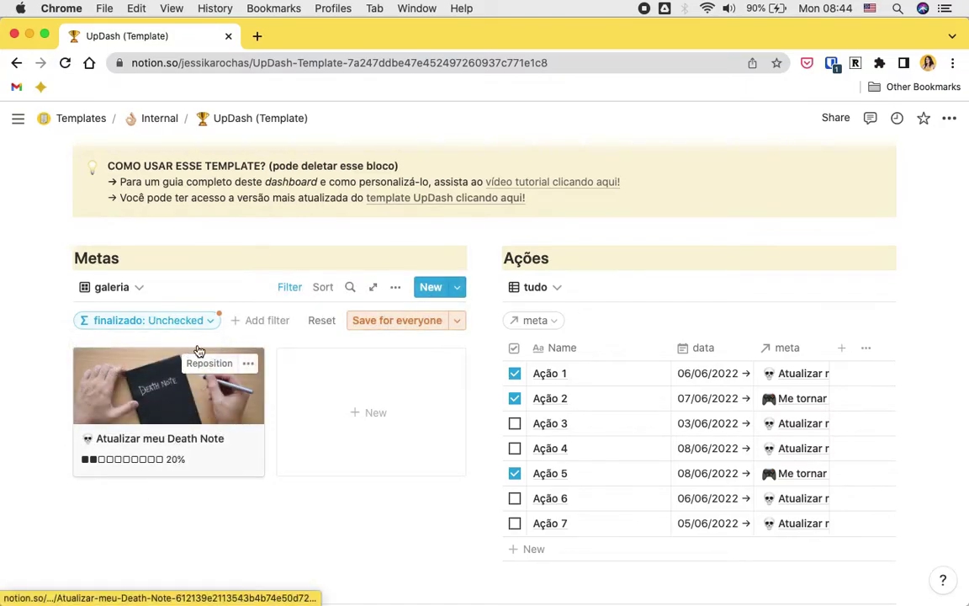
pyautogui.click(209, 320)
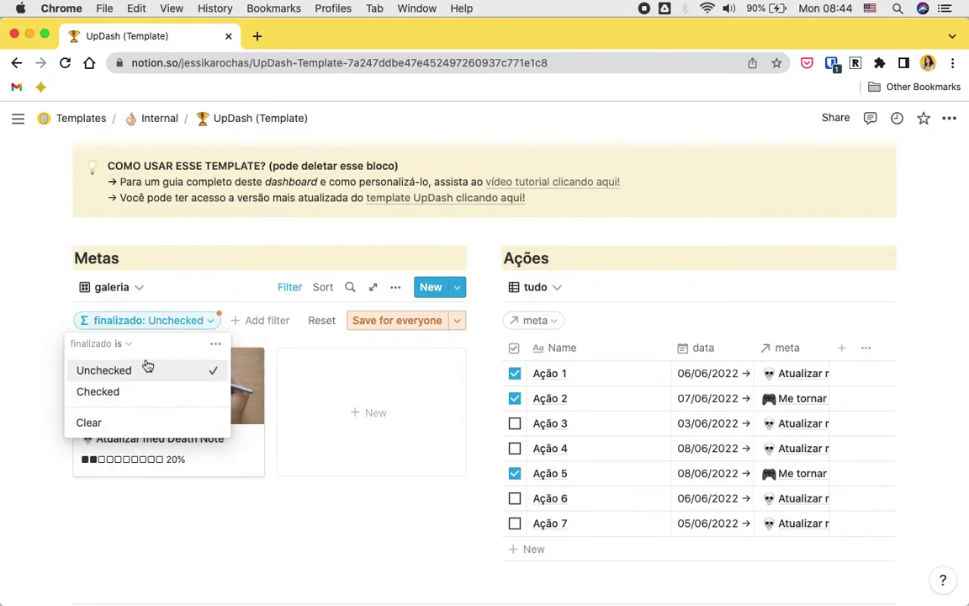
pyautogui.click(111, 425)
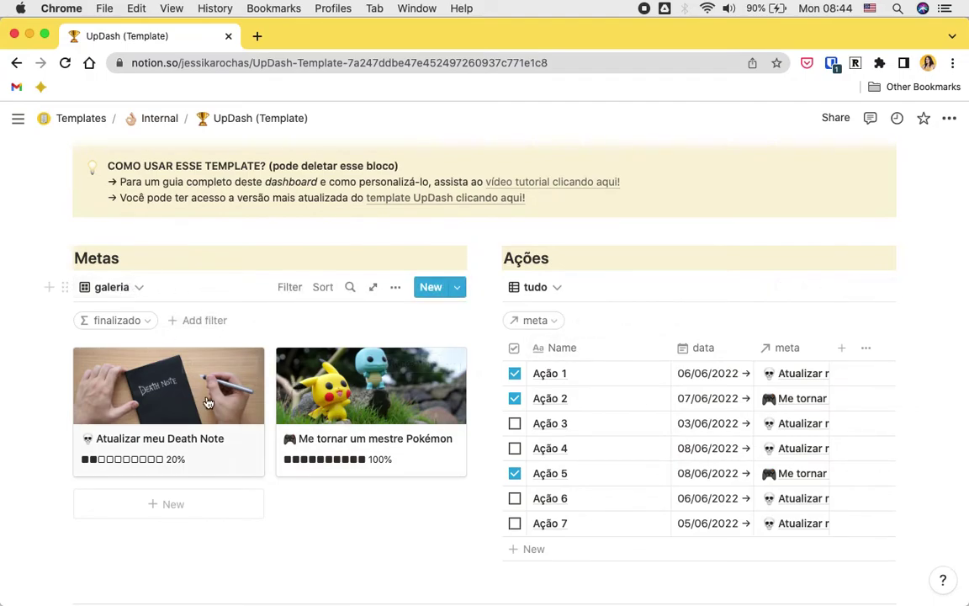
pyautogui.click(128, 321)
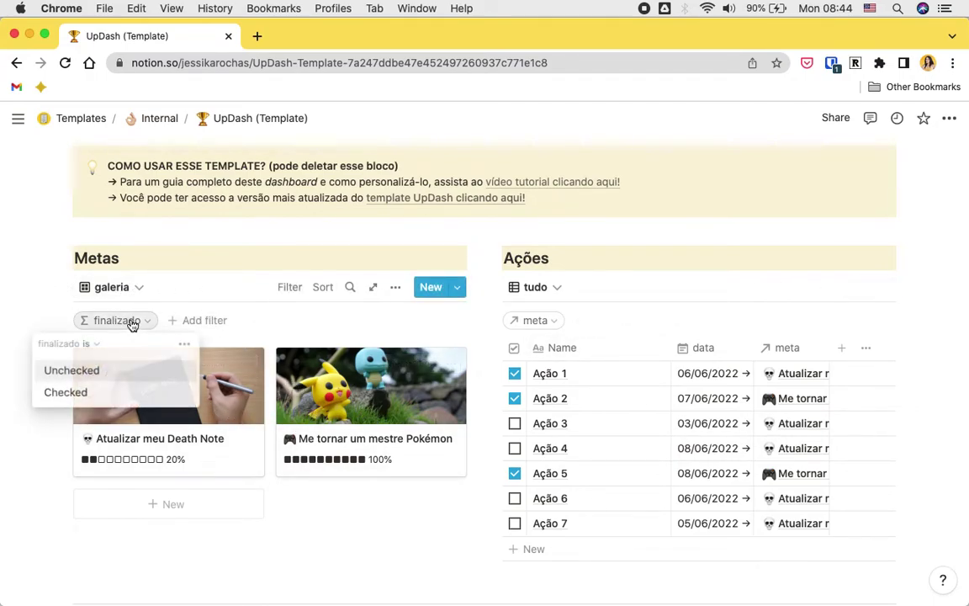
pyautogui.press('Escape')
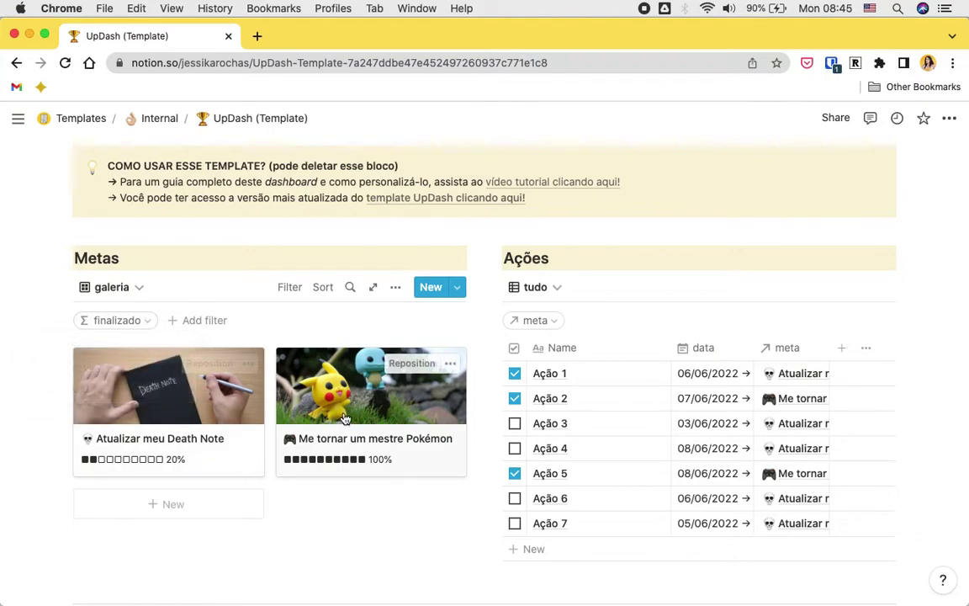
# - Look through the Metas database's "metas" and "tudo" views and return to "galeria"
pyautogui.click(140, 288)
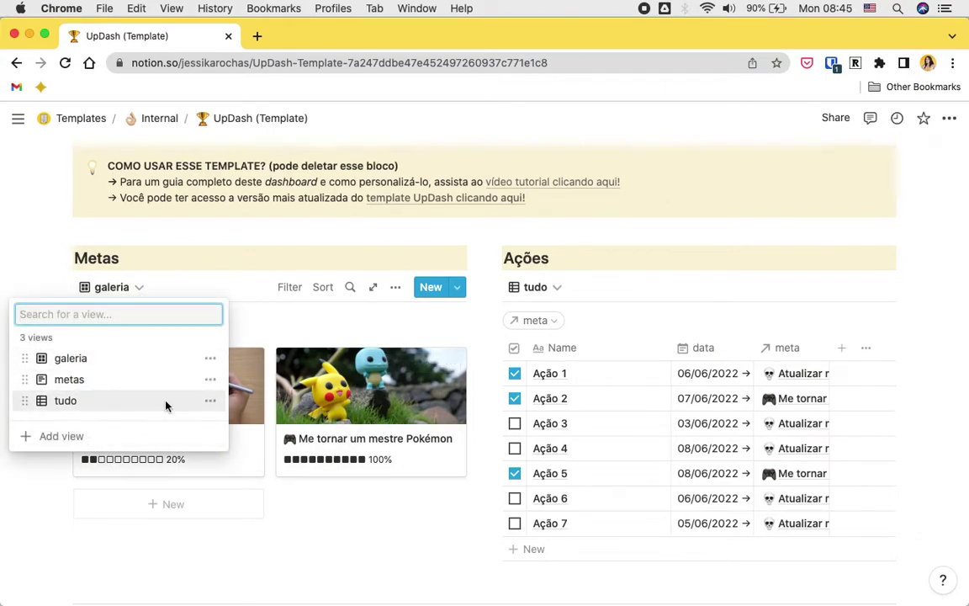
pyautogui.press('Escape')
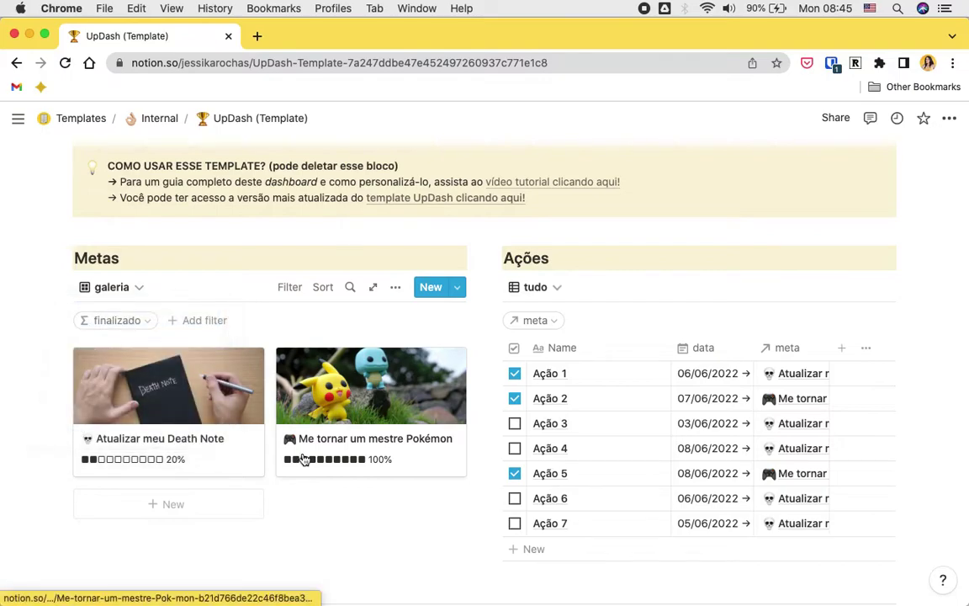
pyautogui.click(128, 287)
pyautogui.click(76, 381)
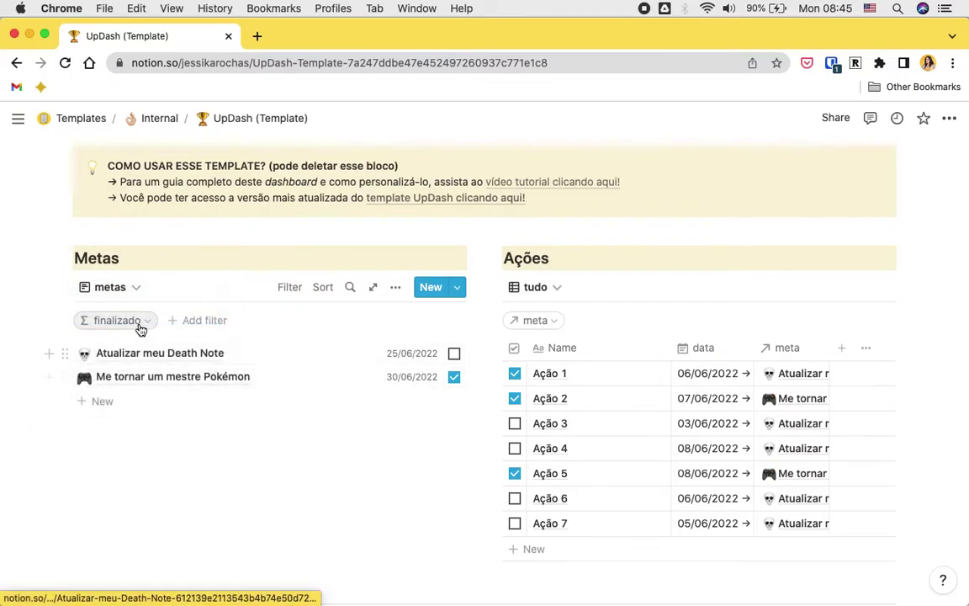
pyautogui.click(131, 287)
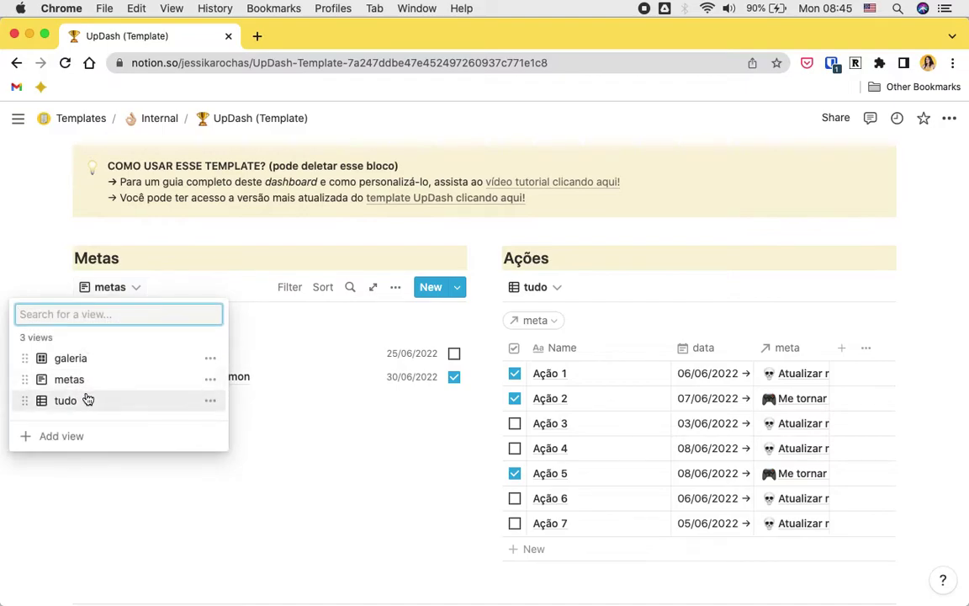
pyautogui.click(88, 400)
pyautogui.click(125, 285)
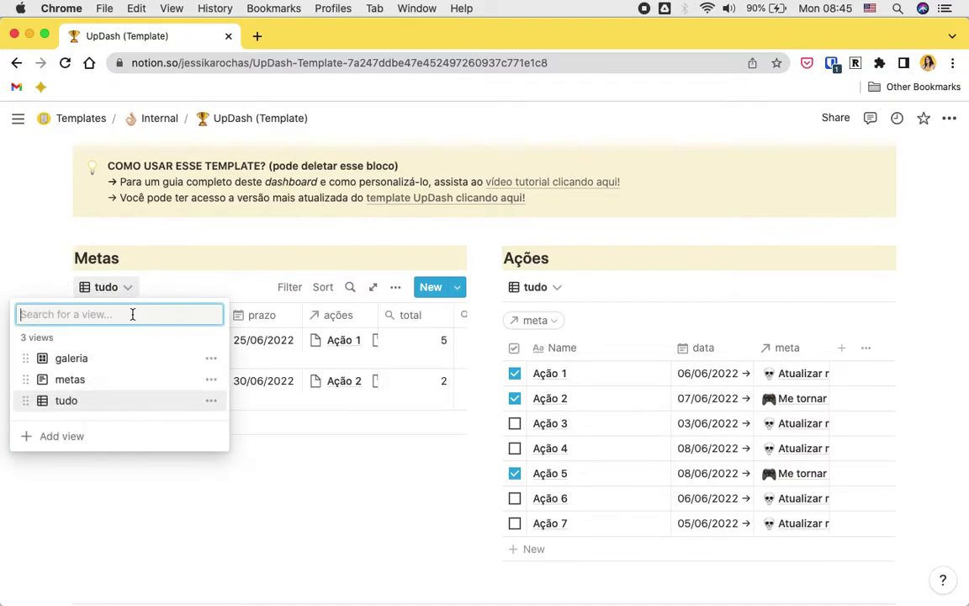
pyautogui.click(74, 358)
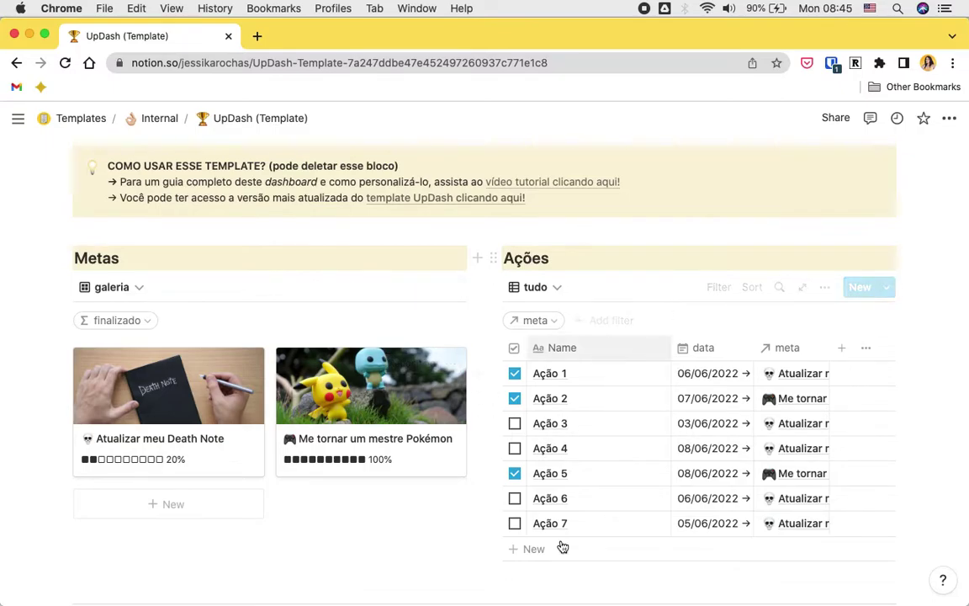
# - Toggle Ação 1's completion checkbox off and back on, and mark Ação 4 as done
pyautogui.click(515, 374)
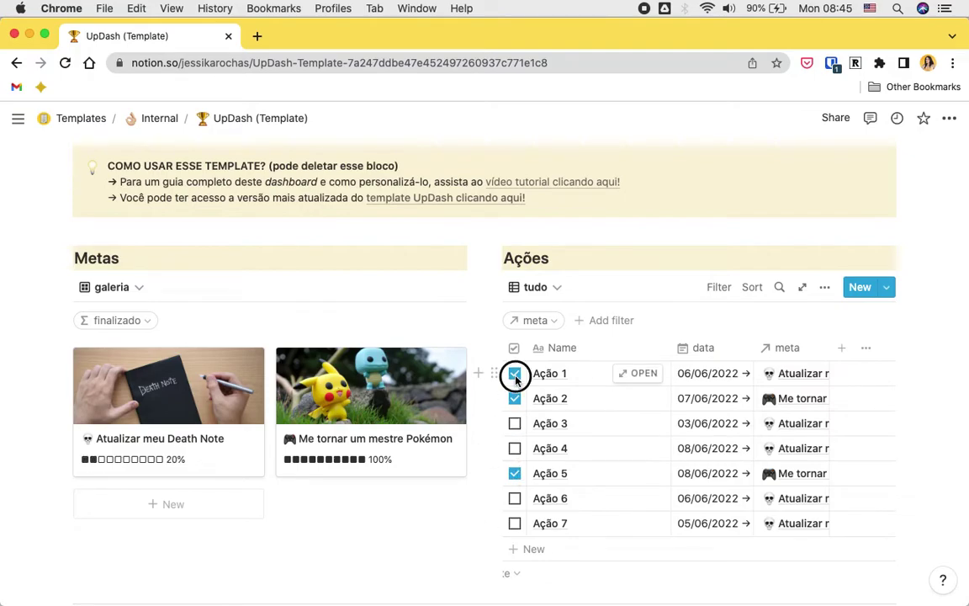
pyautogui.click(515, 374)
pyautogui.click(515, 449)
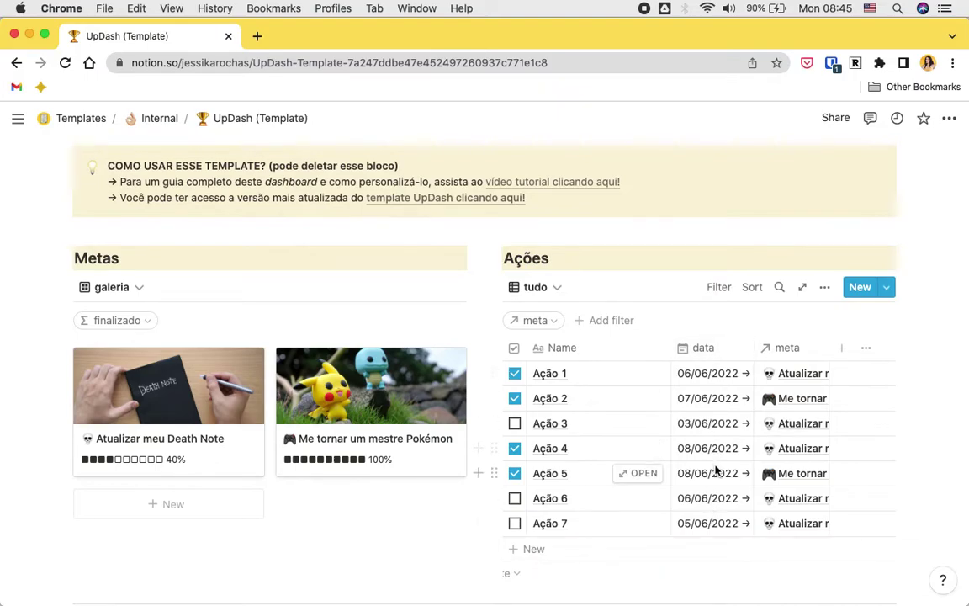
# - Switch the Ações database to its "projeto" timeline view, and remove and reapply its meta filter for "Atualizar meu Death Note"
pyautogui.click(552, 291)
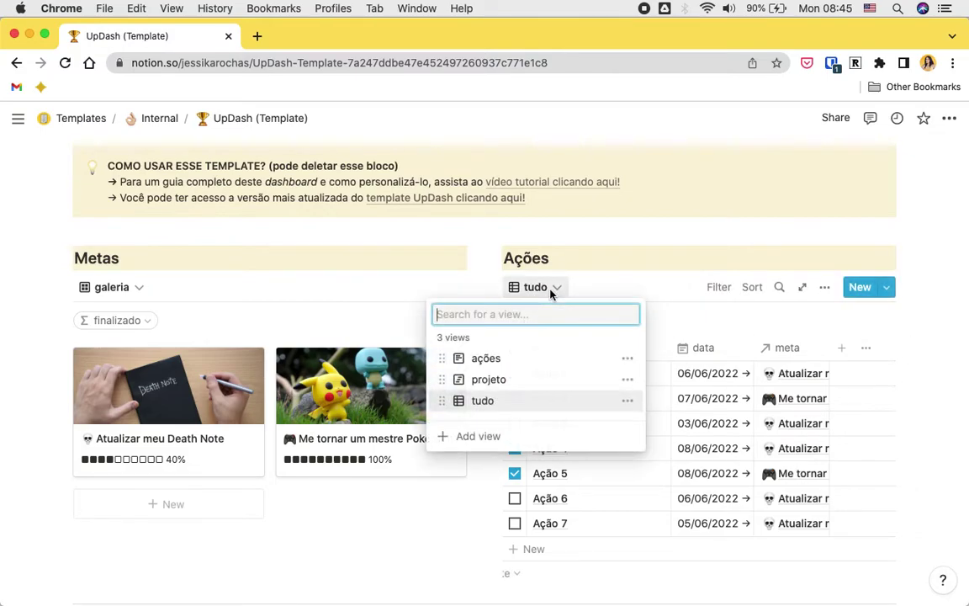
pyautogui.click(488, 380)
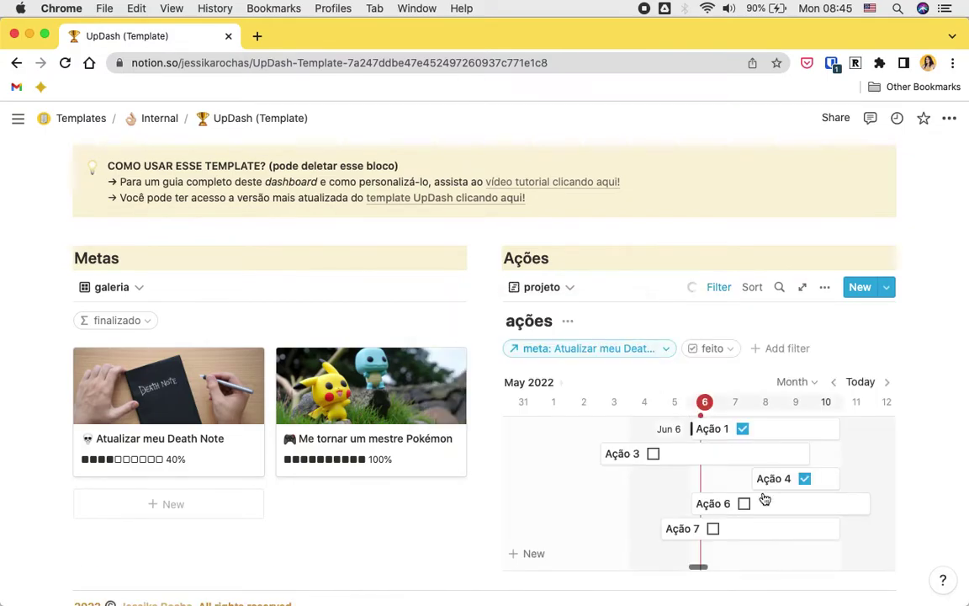
pyautogui.click(645, 352)
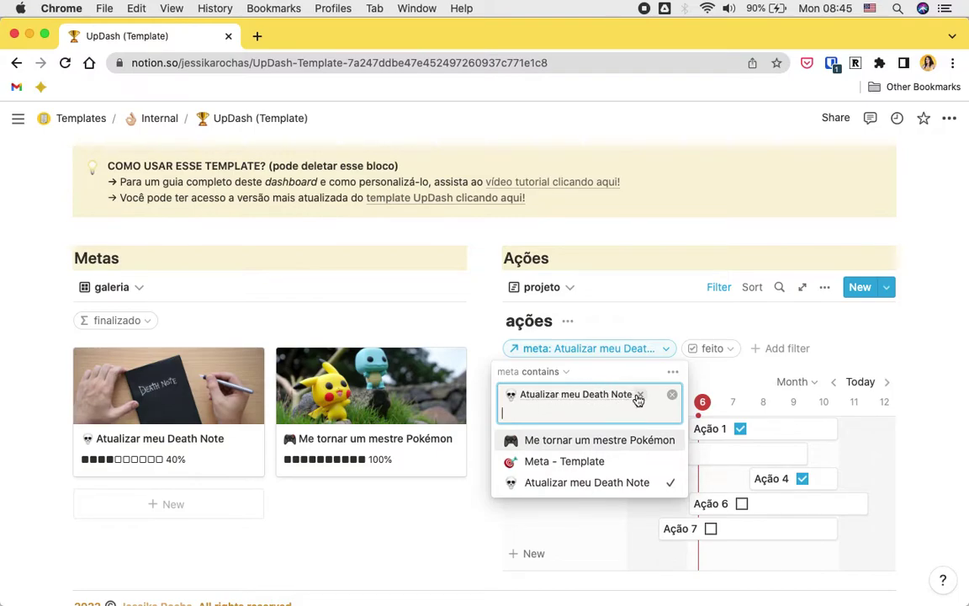
pyautogui.press('BackSpace')
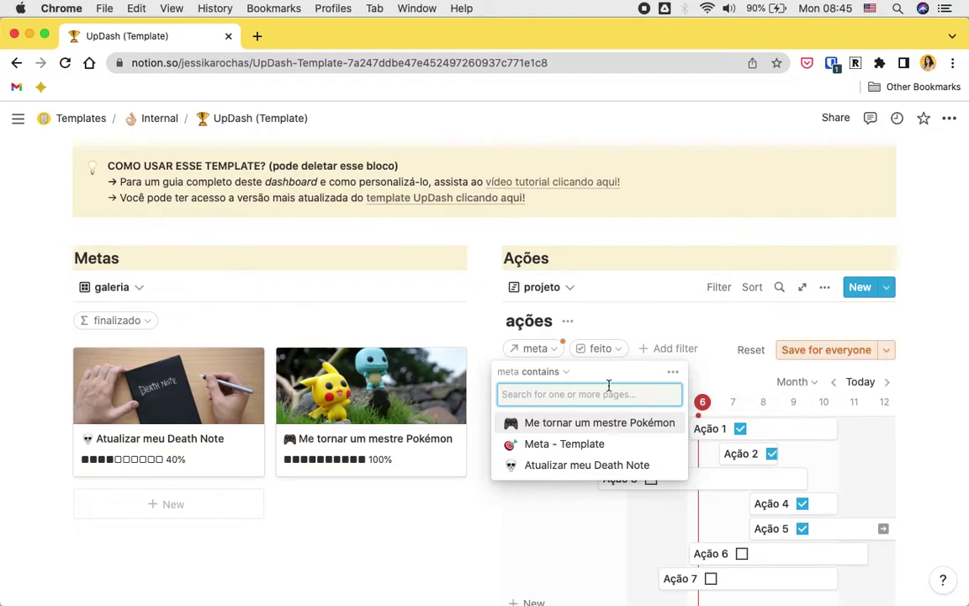
pyautogui.click(562, 466)
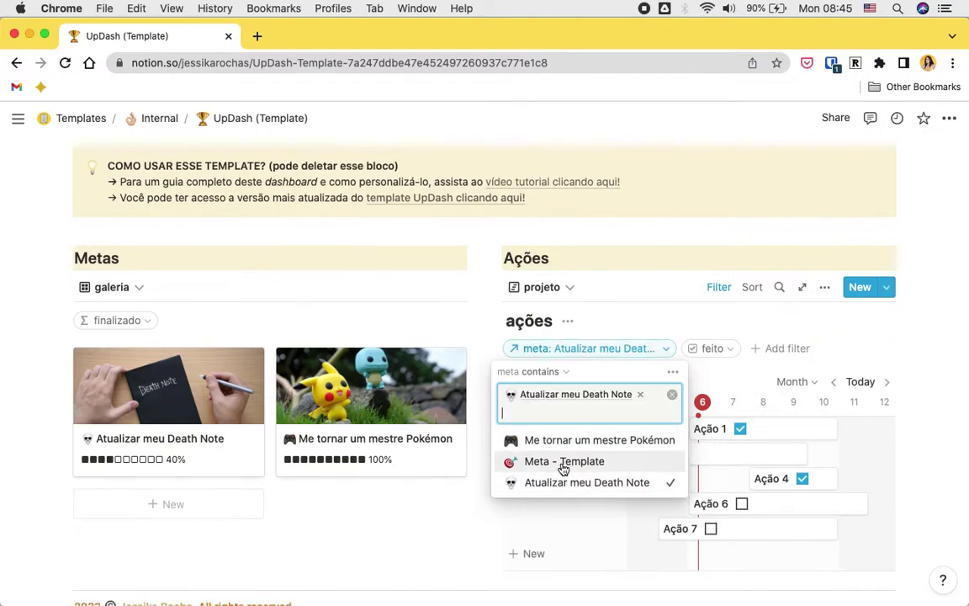
pyautogui.click(668, 320)
# - Filter the projeto timeline to actions with feito Unchecked, and clear that filter again
pyautogui.scroll(-3, 671, 465)
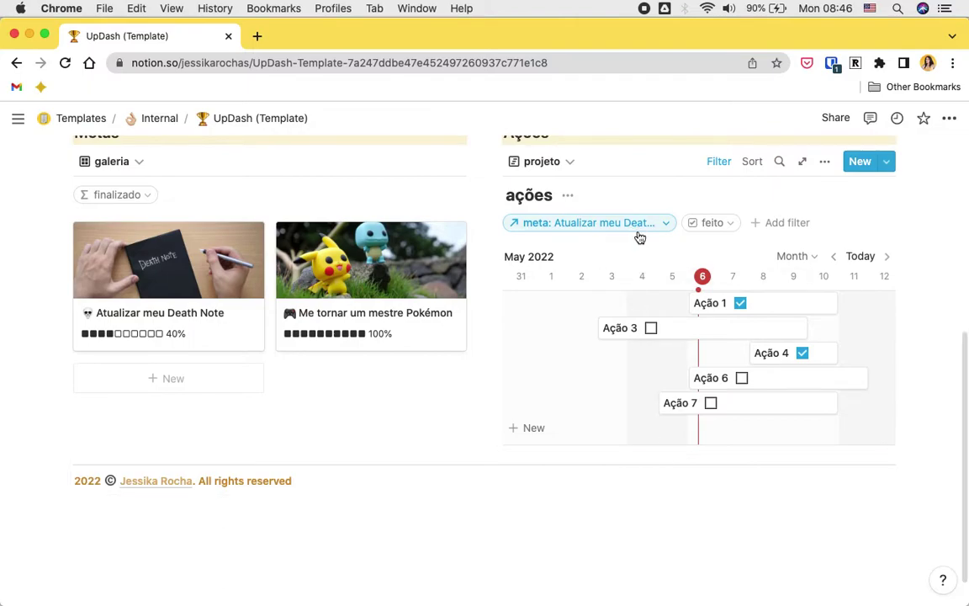
pyautogui.click(714, 224)
pyautogui.click(684, 275)
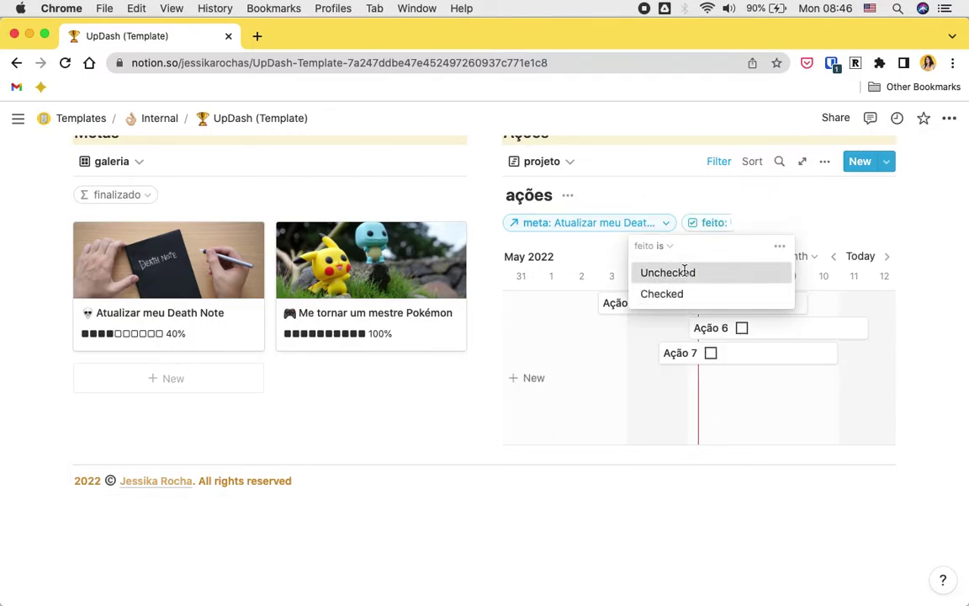
pyautogui.press('Escape')
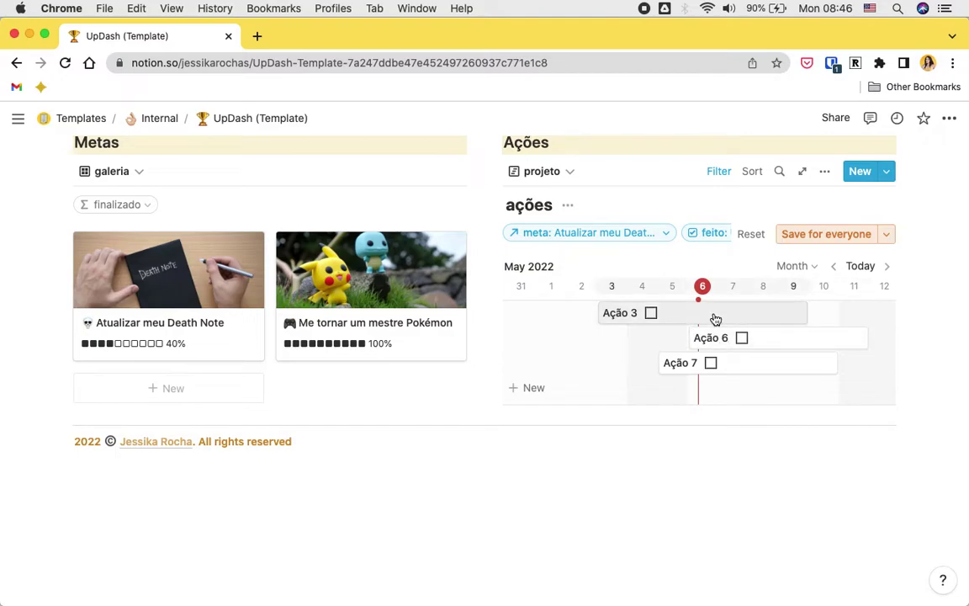
pyautogui.click(719, 233)
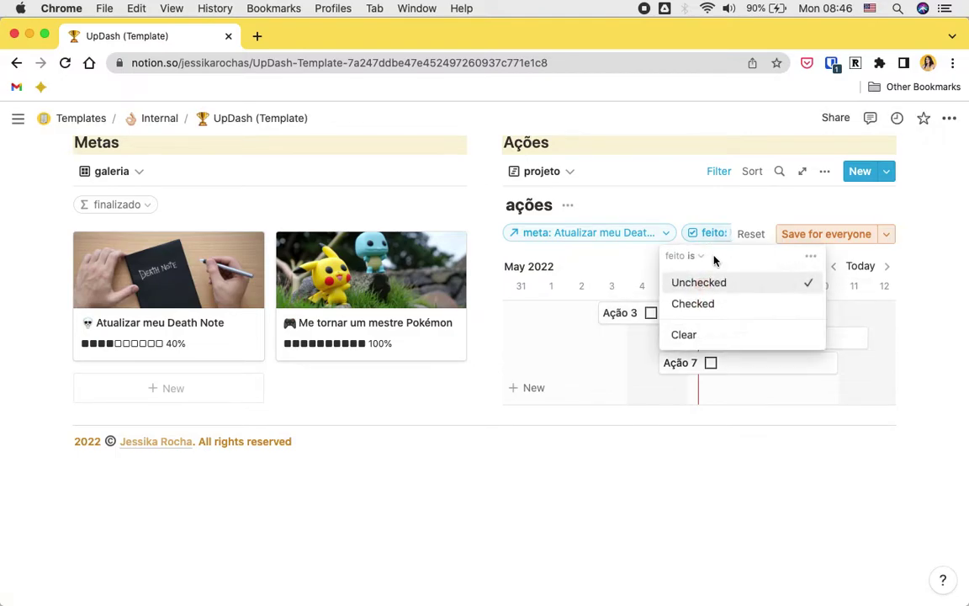
pyautogui.click(731, 334)
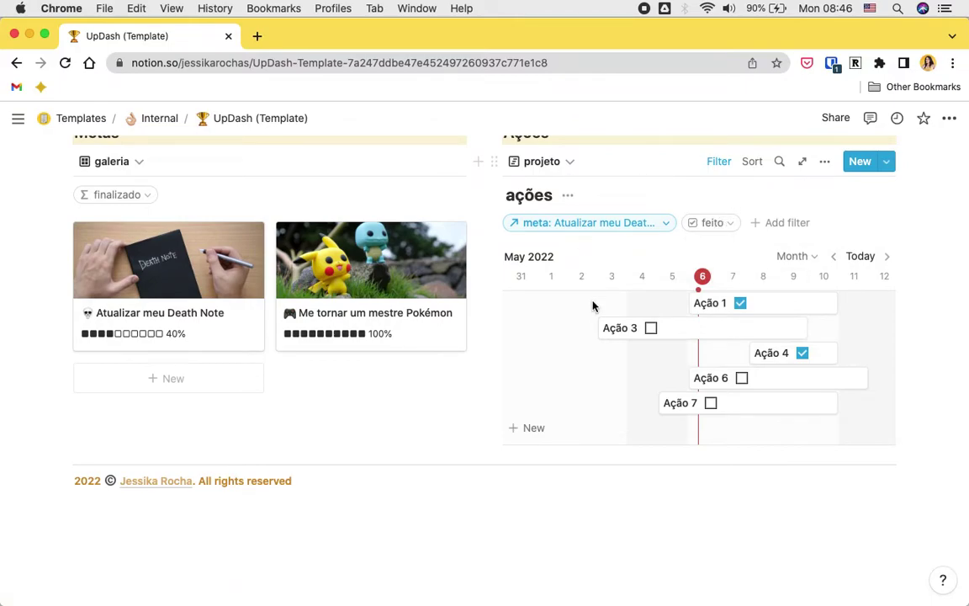
# - Hide the "ações" database title in the projeto timeline view
pyautogui.scroll(2, 592, 306)
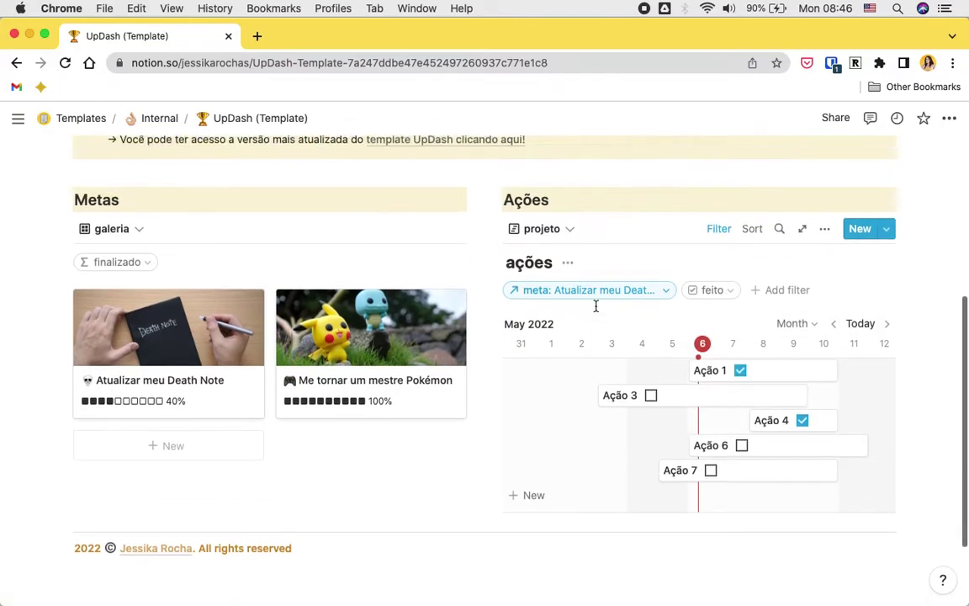
pyautogui.click(568, 265)
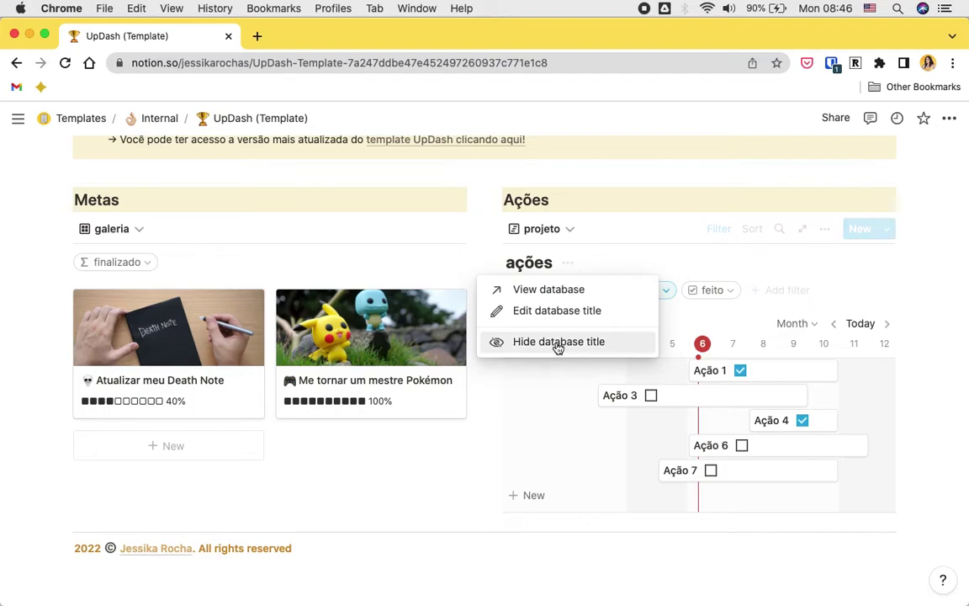
pyautogui.click(557, 341)
# - Switch the Ações database to its "ações" list view and mark Ação 3 as done
pyautogui.click(569, 230)
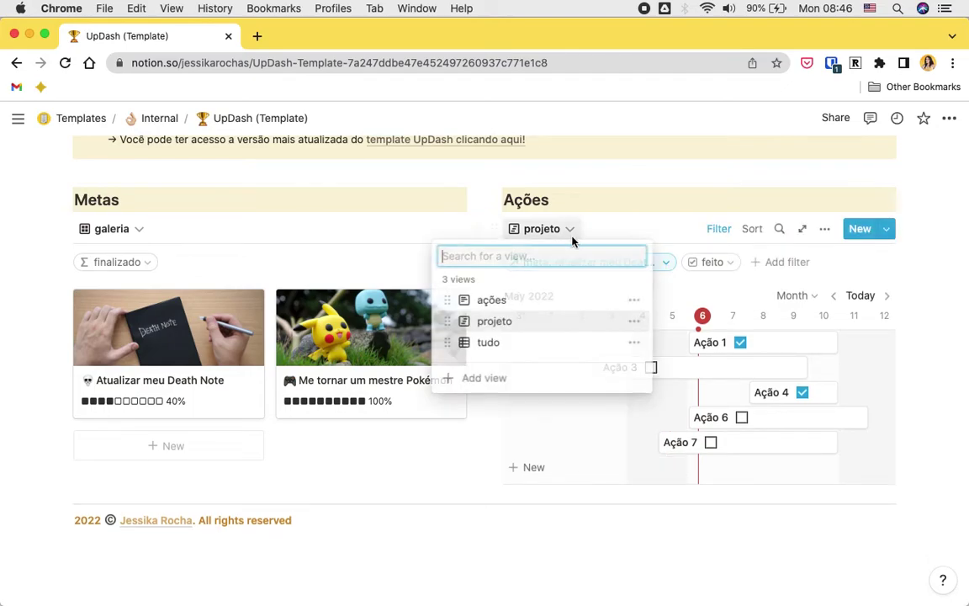
pyautogui.click(493, 303)
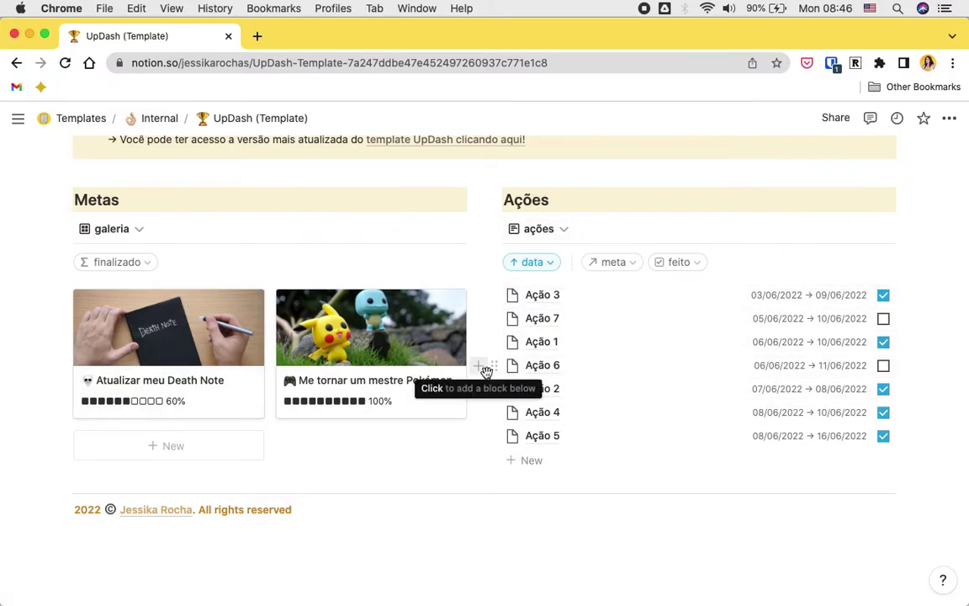
# - Examine the available views of the Ações database and the ascending data sort of its ações list
pyautogui.click(563, 230)
pyautogui.click(672, 202)
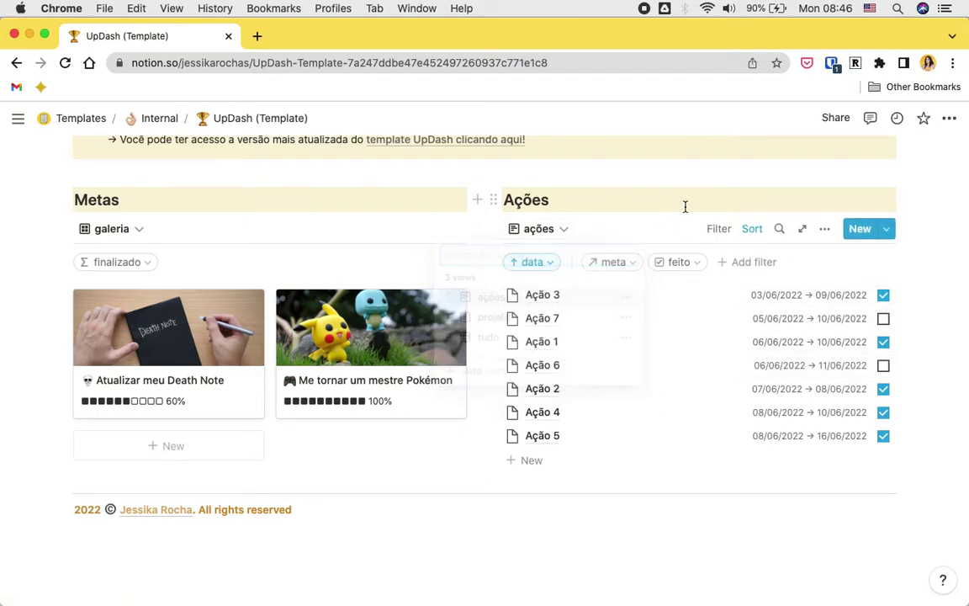
pyautogui.click(752, 229)
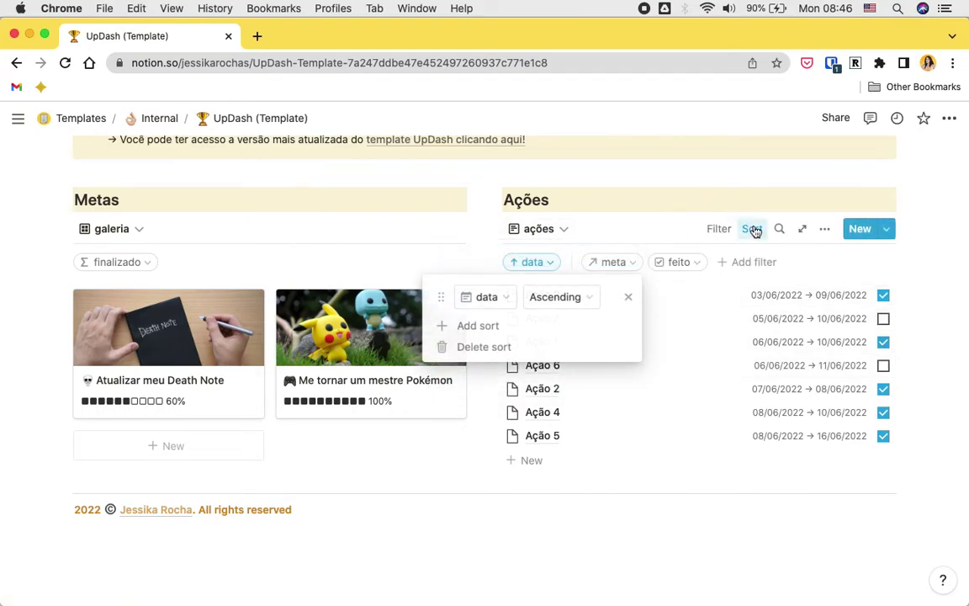
pyautogui.click(545, 264)
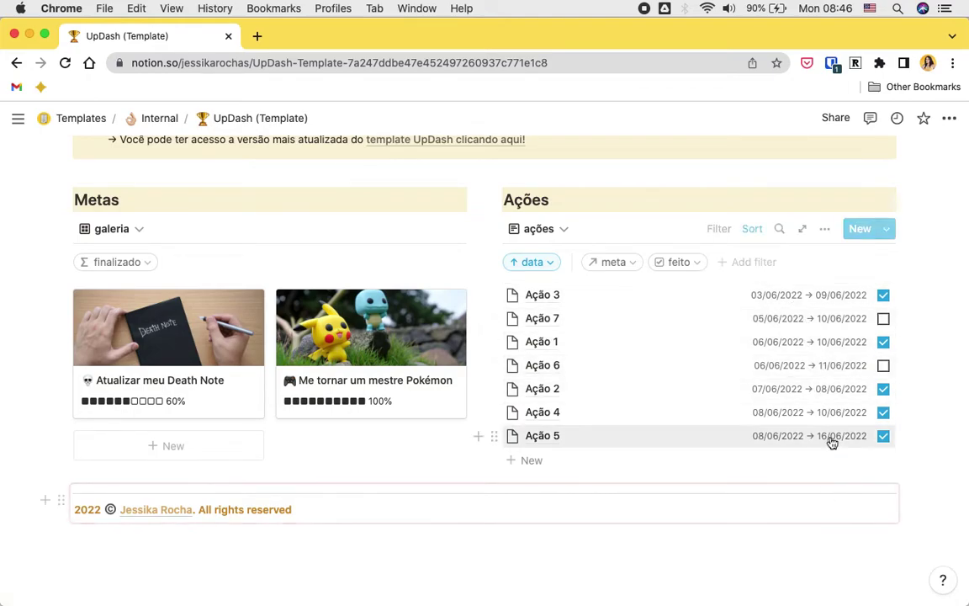
pyautogui.scroll(5, 418, 352)
pyautogui.scroll(-4, 418, 351)
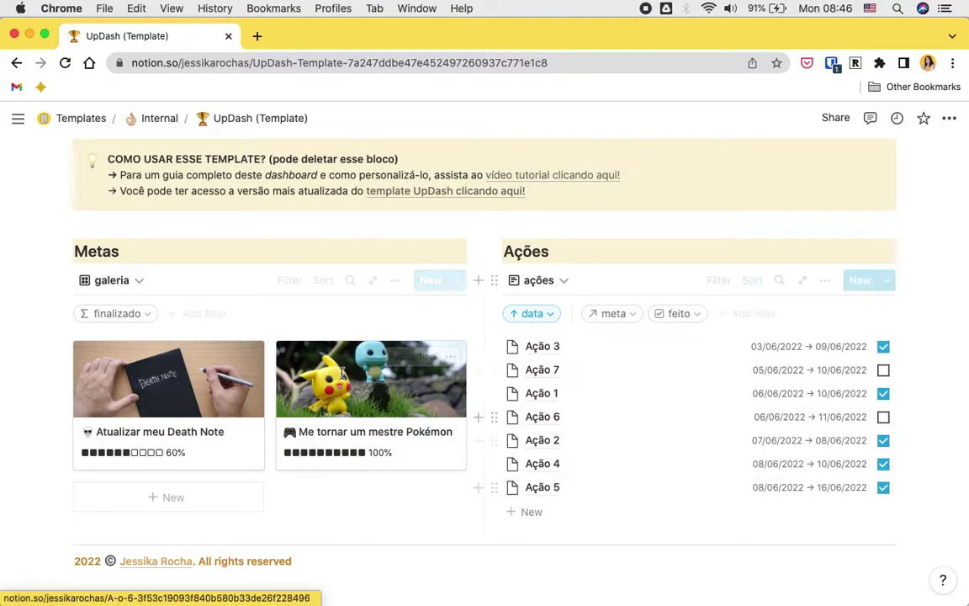
# - Open the "Meta - Template" page template of the Metas database for editing, review its properties and Descrição and Brainstorming sections, and close it
pyautogui.click(459, 279)
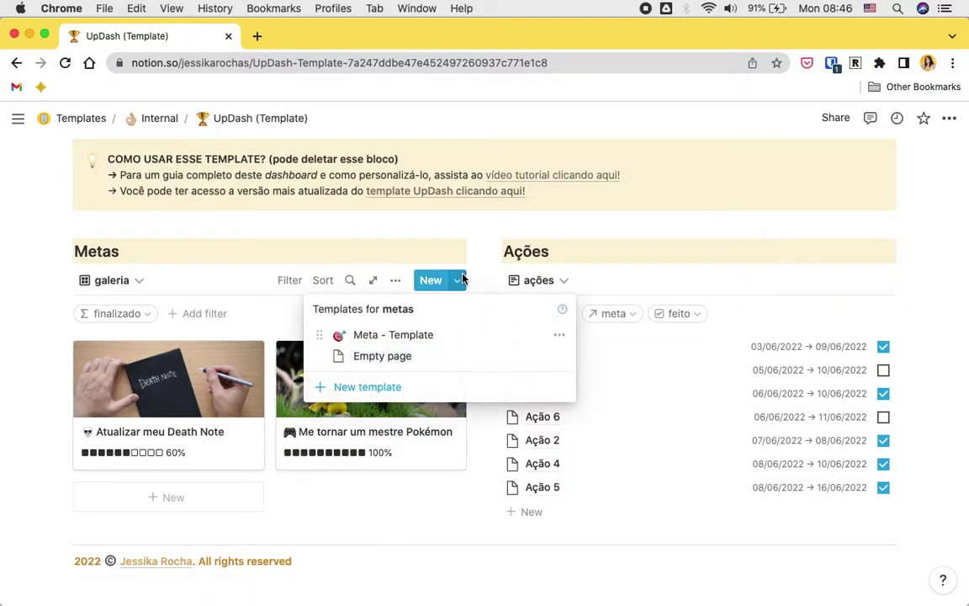
pyautogui.click(560, 335)
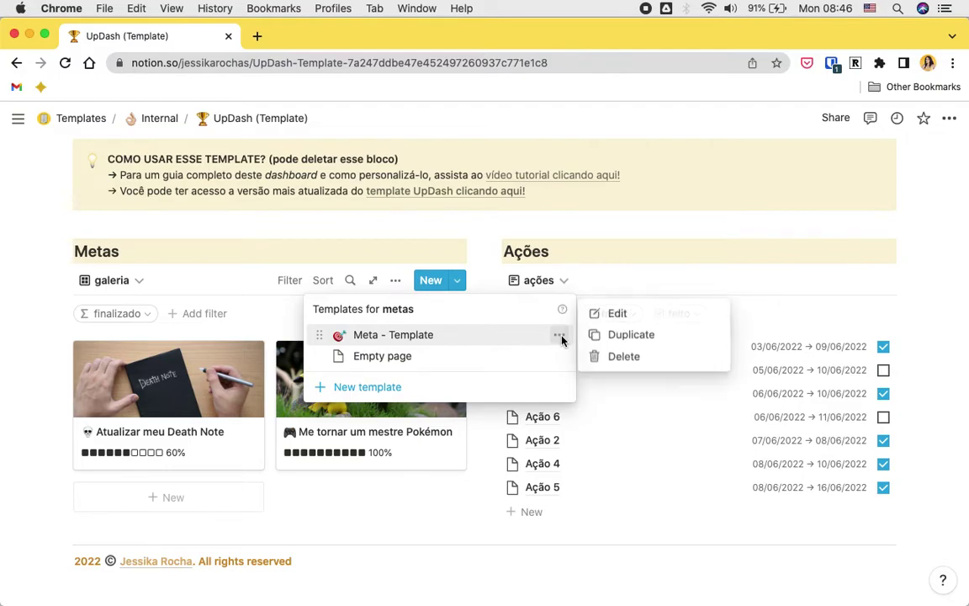
pyautogui.click(613, 314)
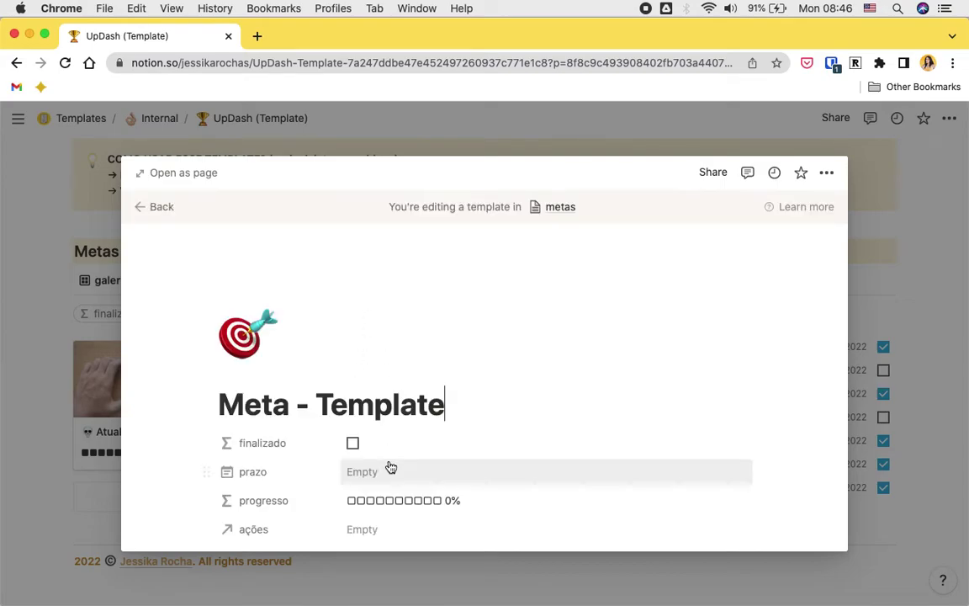
pyautogui.scroll(-6, 390, 466)
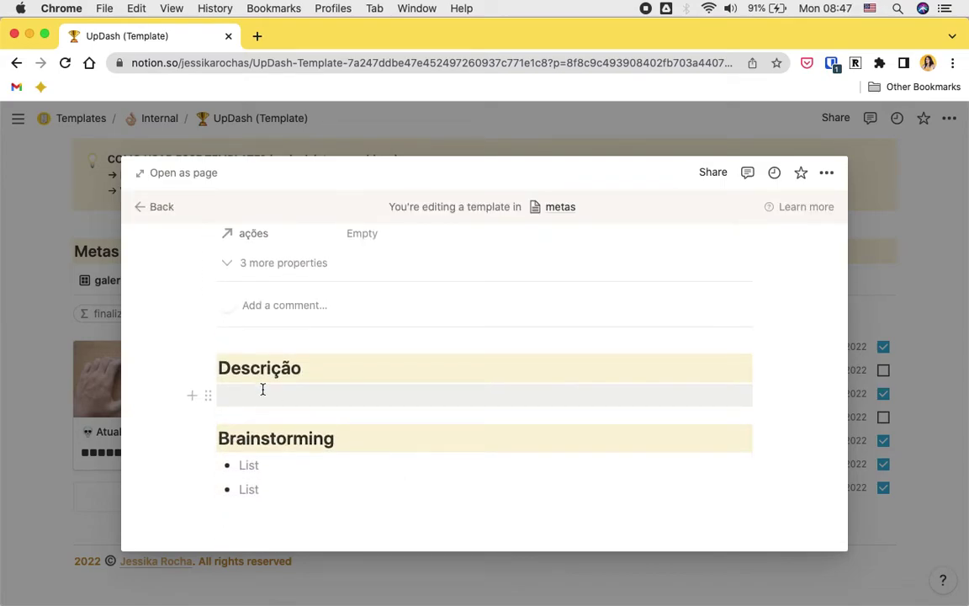
pyautogui.click(262, 392)
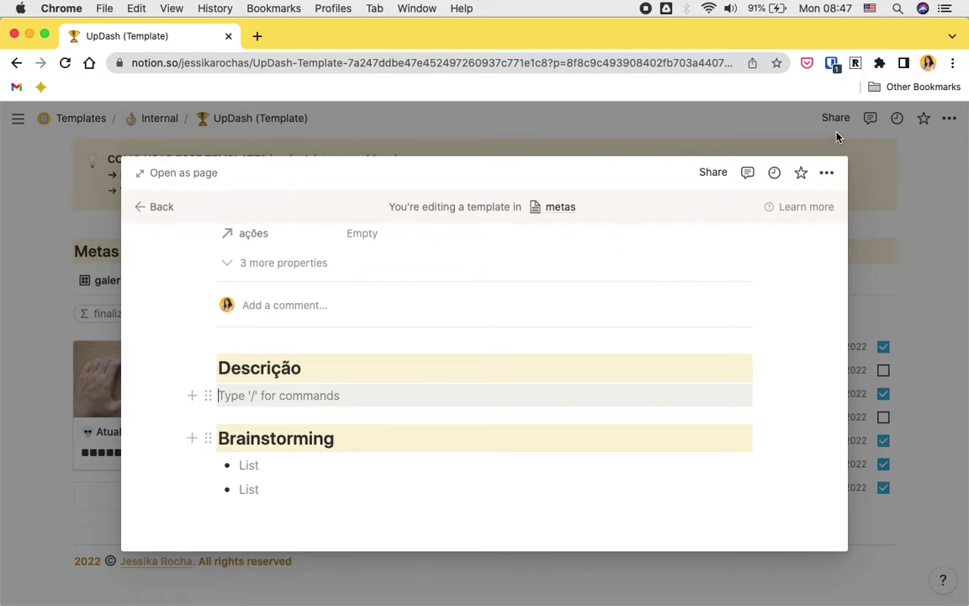
pyautogui.click(922, 337)
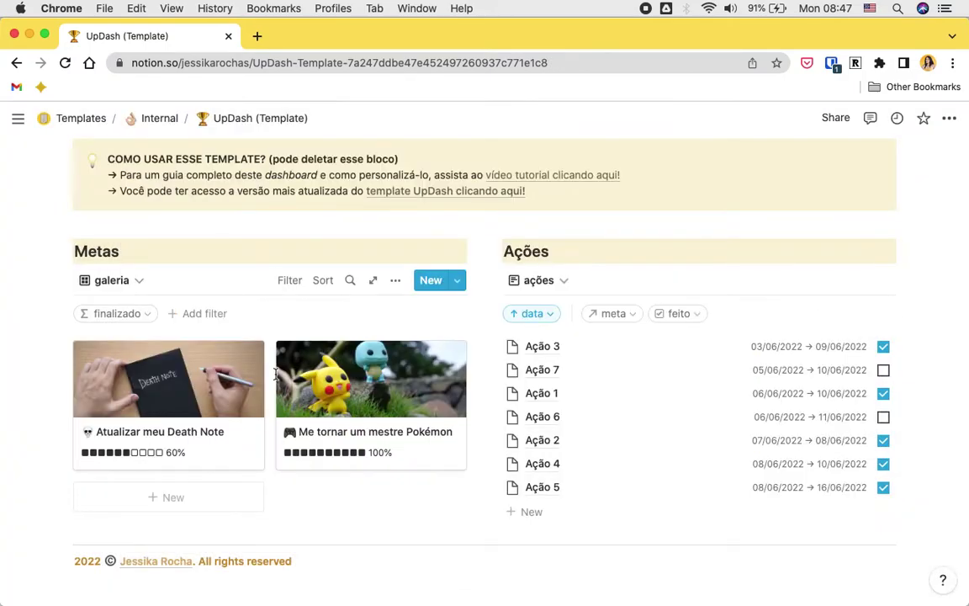
# - Clear the body of the "Atualizar meu Death Note" goal page and fill it with the "Meta - Template" template
pyautogui.click(177, 388)
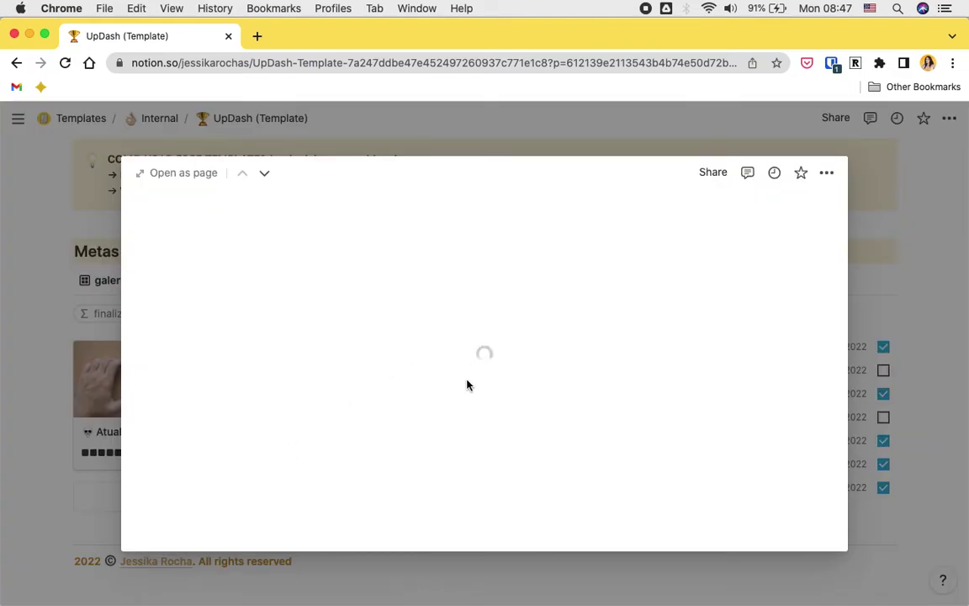
pyautogui.scroll(-6, 465, 379)
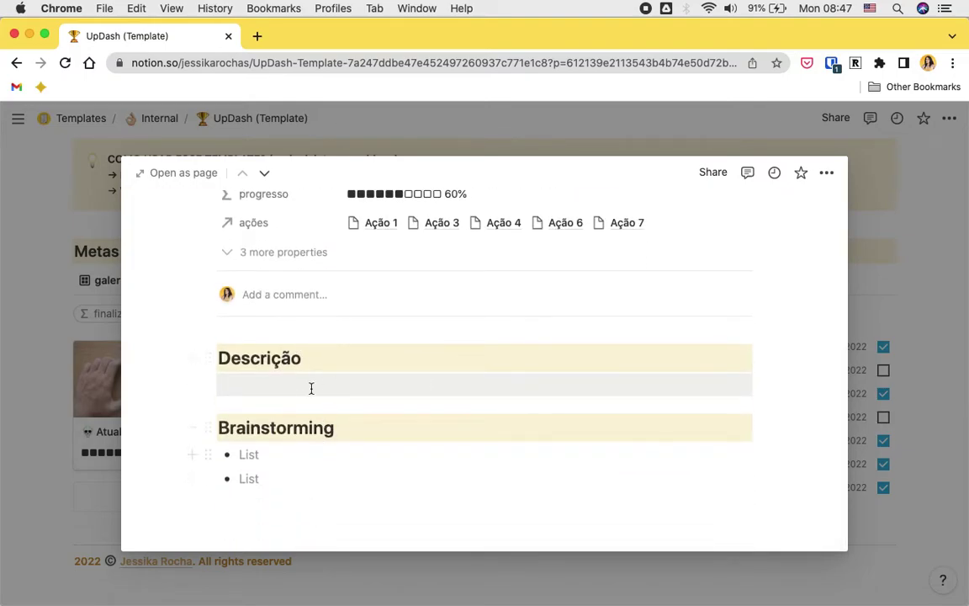
pyautogui.click(321, 390)
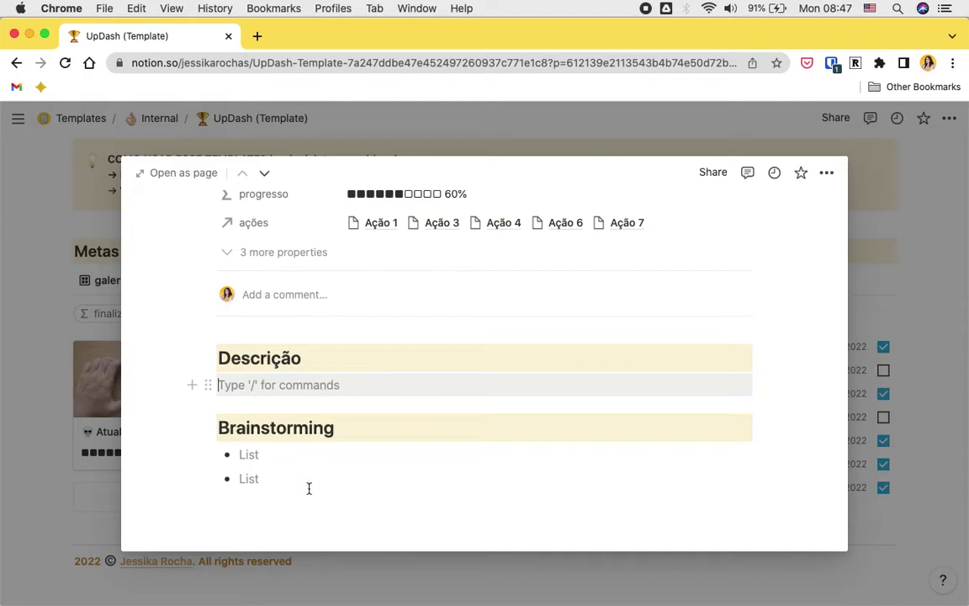
pyautogui.moveTo(303, 496); pyautogui.dragTo(266, 348)
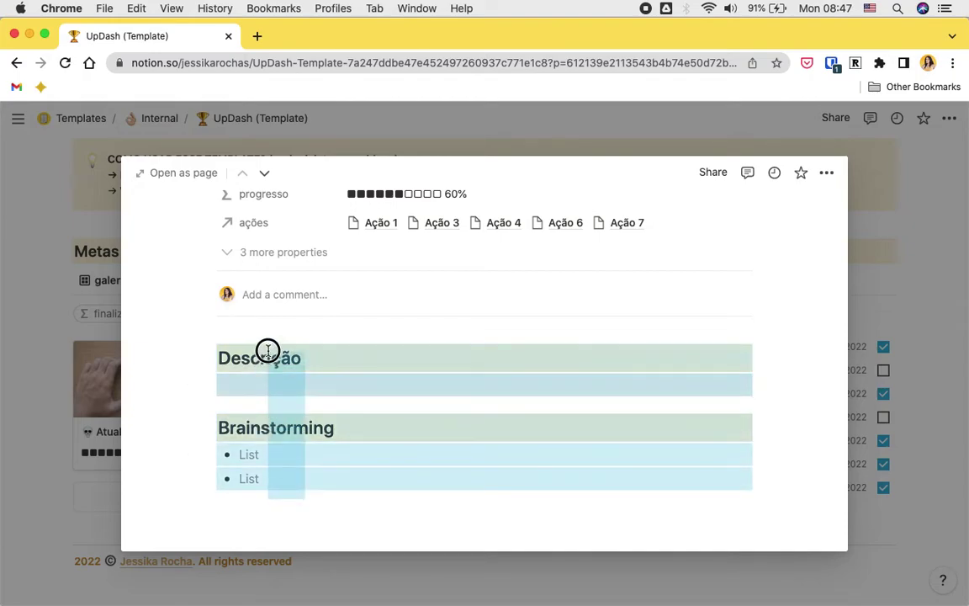
pyautogui.press('BackSpace')
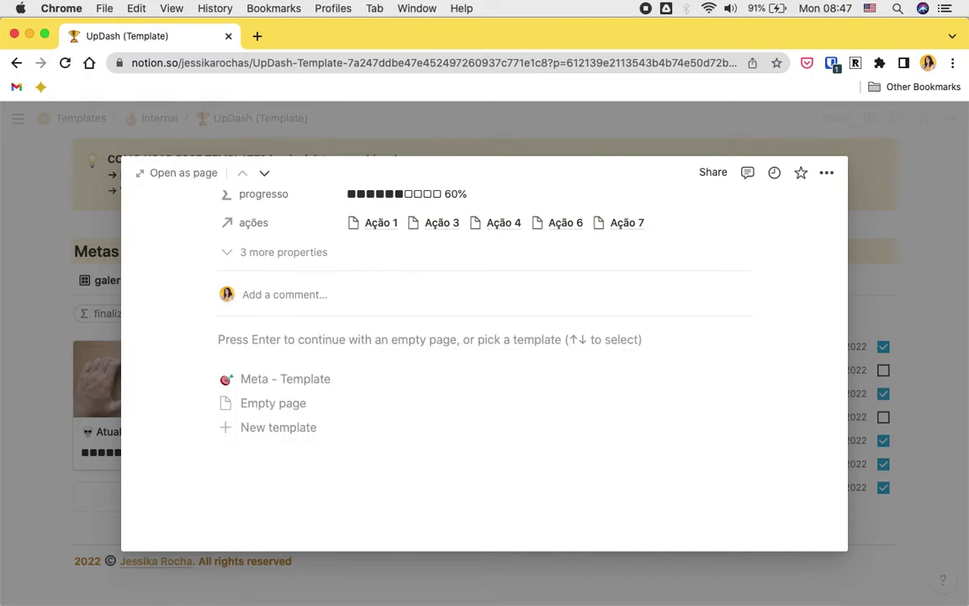
pyautogui.click(291, 383)
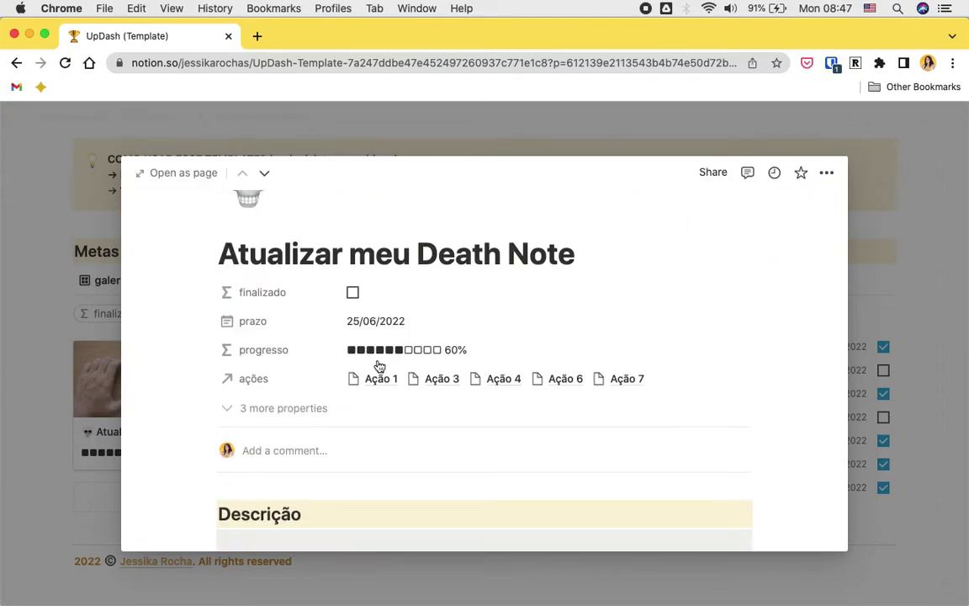
# - Remove the duplicate Descrição and Brainstorming blocks from the "Atualizar meu Death Note" page, keeping a single set
pyautogui.scroll(-2, 379, 366)
pyautogui.scroll(5, 378, 367)
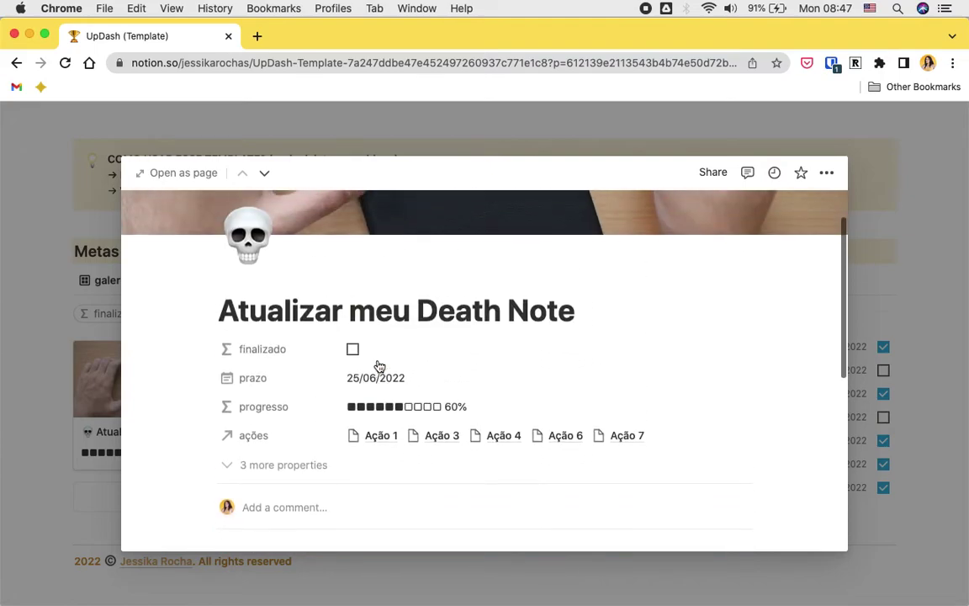
pyautogui.scroll(-5, 340, 421)
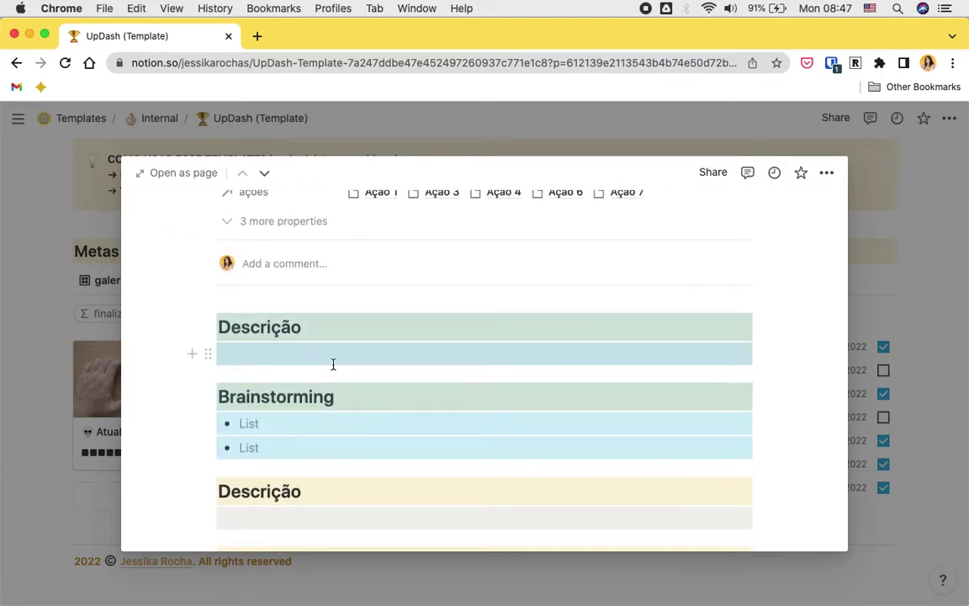
pyautogui.click(333, 363)
pyautogui.scroll(-2, 308, 378)
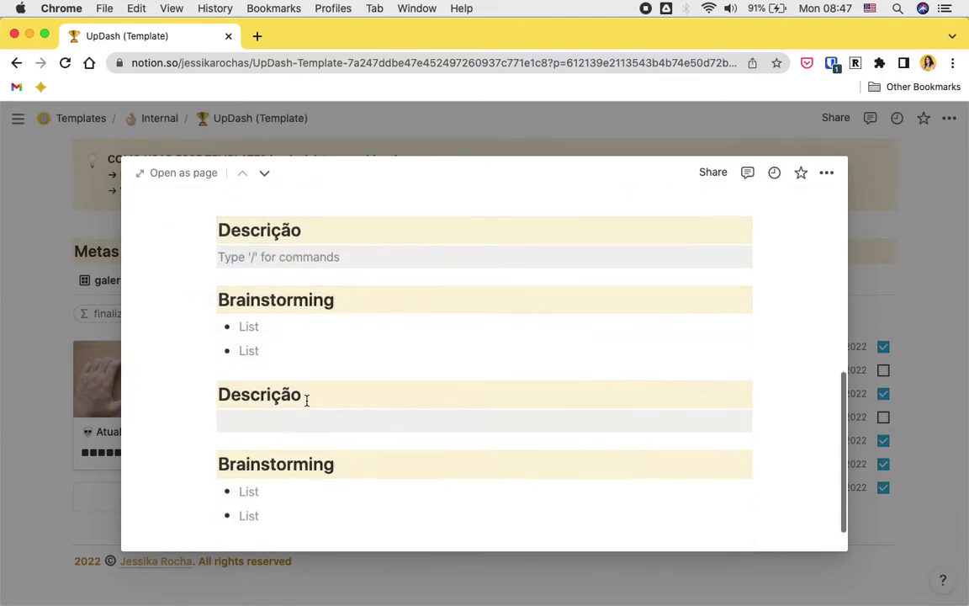
pyautogui.moveTo(262, 391); pyautogui.dragTo(315, 359)
pyautogui.click(310, 394)
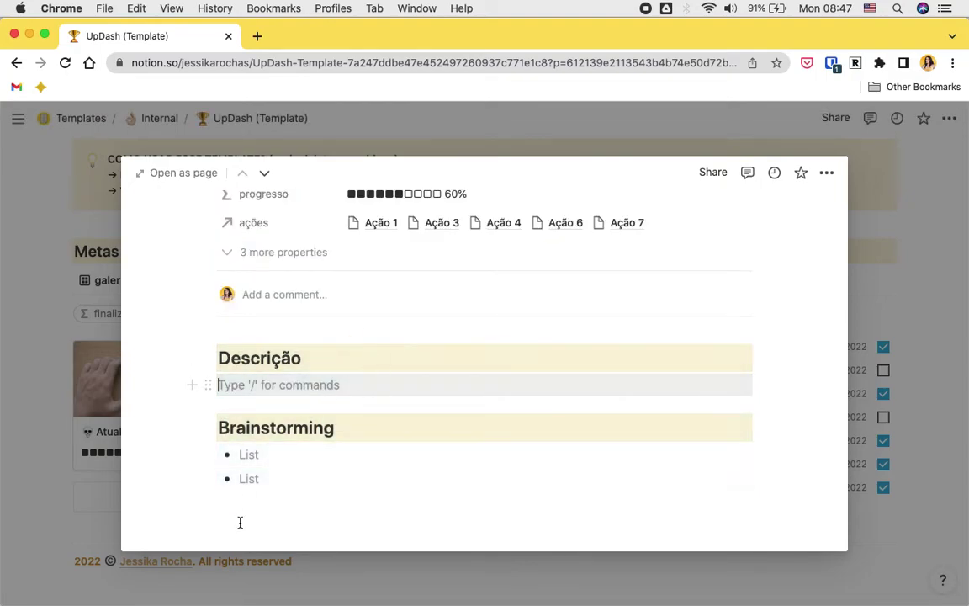
# - Review the cover, properties and body sections of the "Atualizar meu Death Note" page, and return to the dashboard
pyautogui.scroll(3, 623, 306)
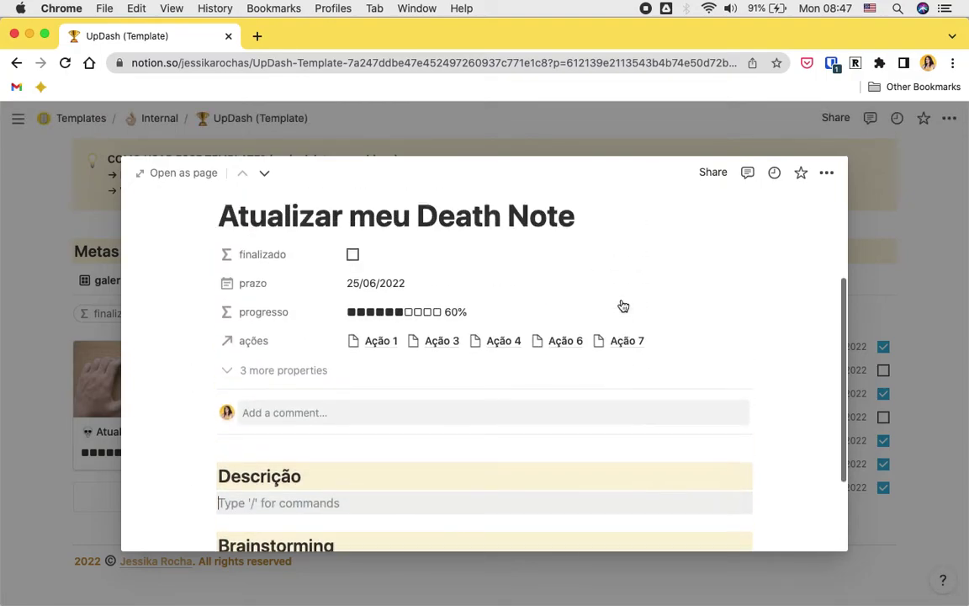
pyautogui.scroll(4, 623, 307)
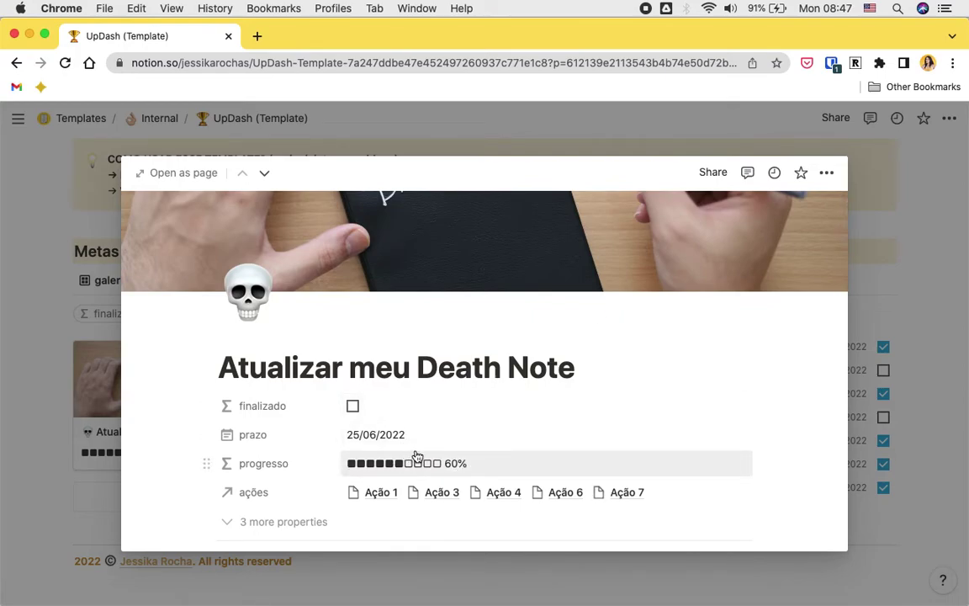
pyautogui.scroll(-6, 537, 341)
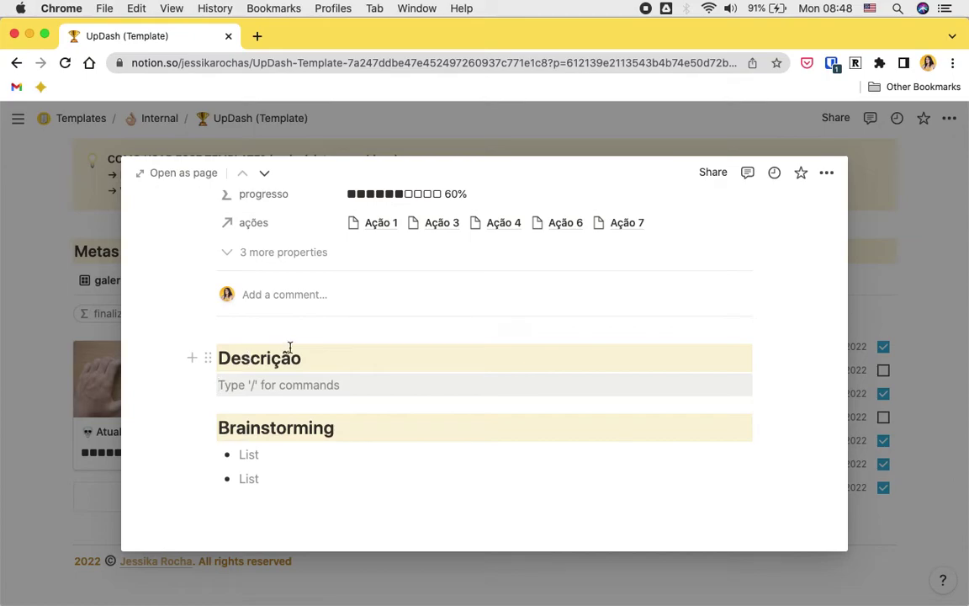
pyautogui.click(26, 328)
# - Reopen "Meta - Template" in edit mode to check which properties and sections new goals receive, and close it without changes
pyautogui.click(453, 281)
pyautogui.click(558, 334)
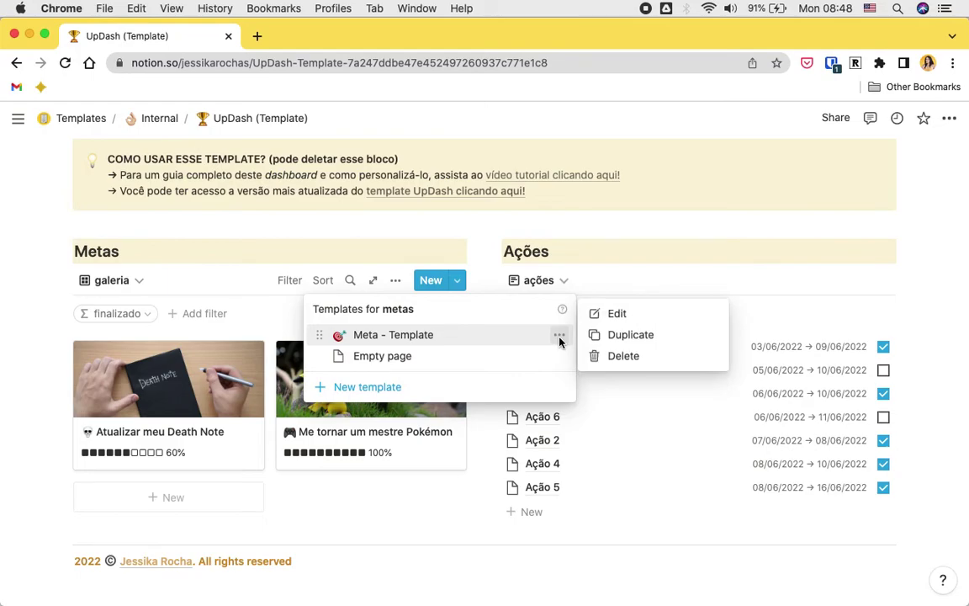
pyautogui.click(621, 313)
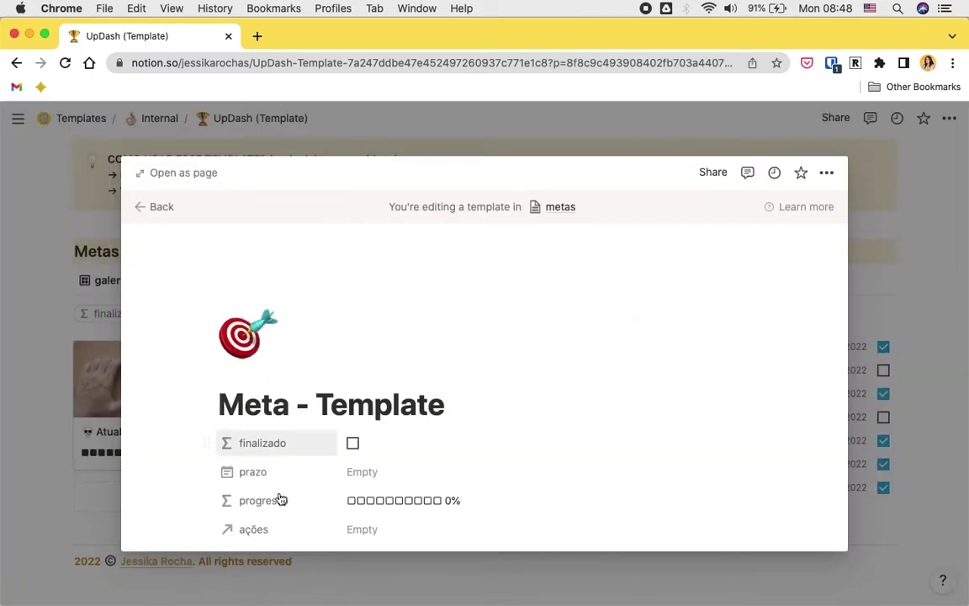
pyautogui.scroll(-5, 279, 498)
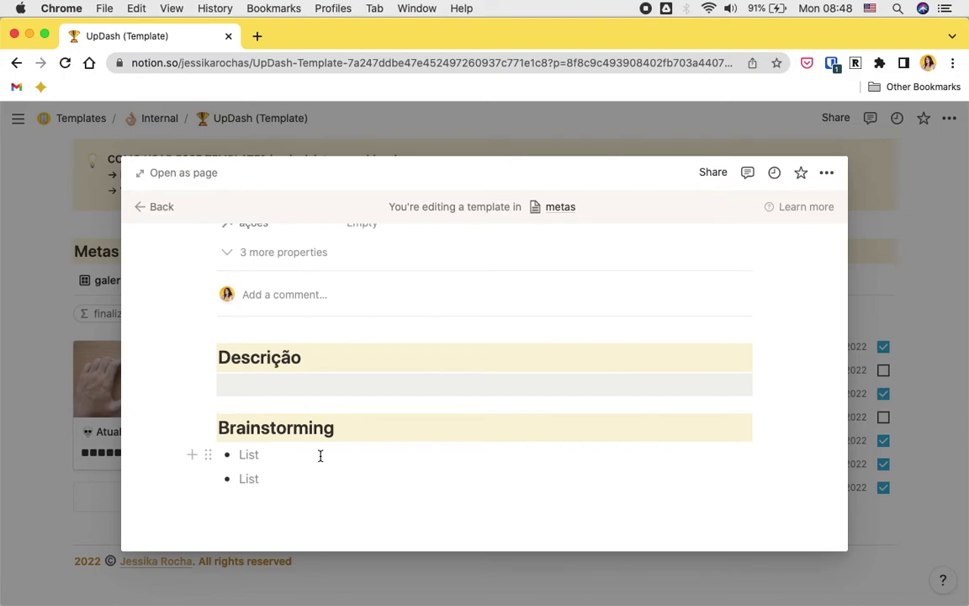
pyautogui.click(74, 305)
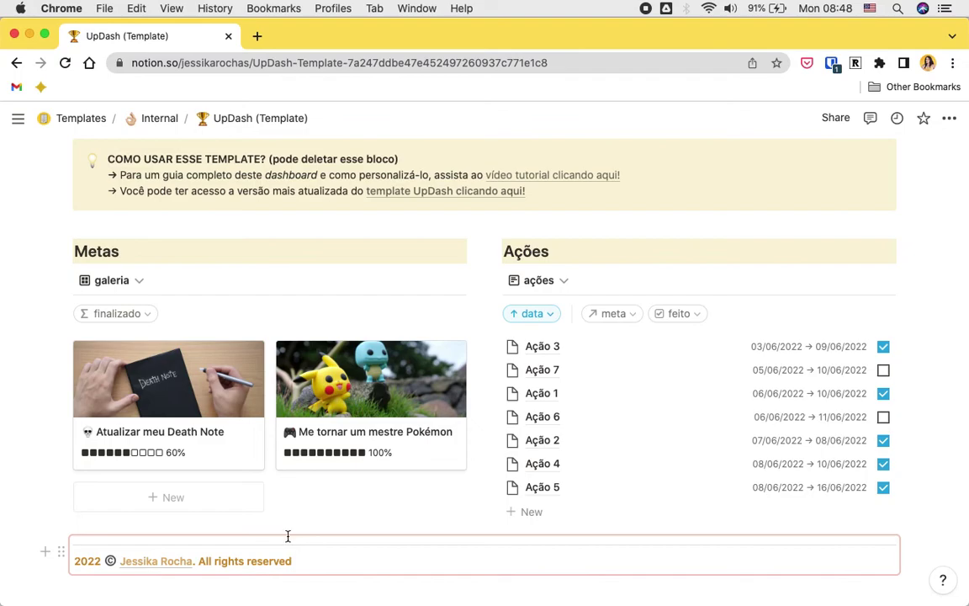
pyautogui.scroll(3, 292, 543)
pyautogui.scroll(-1, 263, 474)
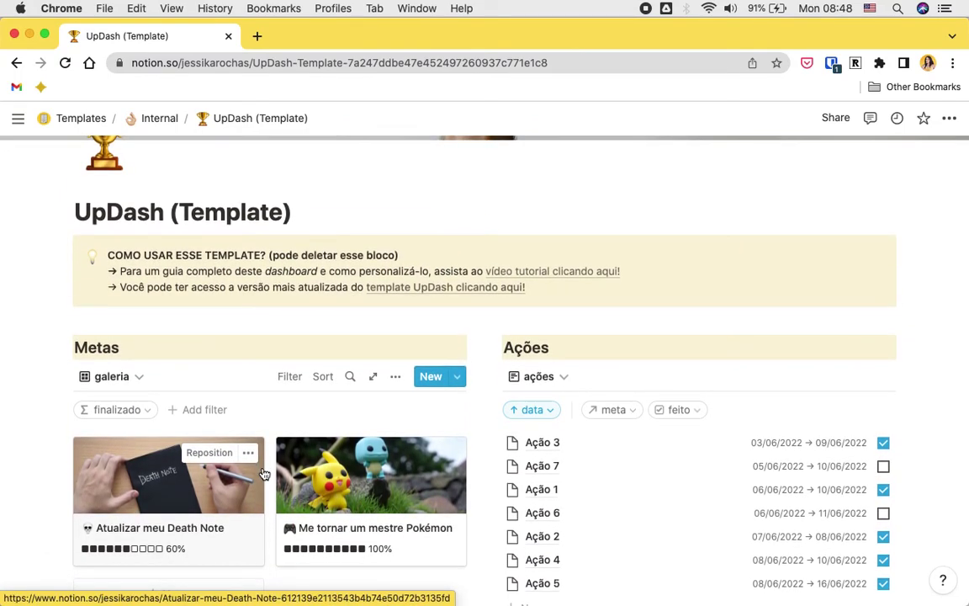
pyautogui.scroll(-3, 264, 473)
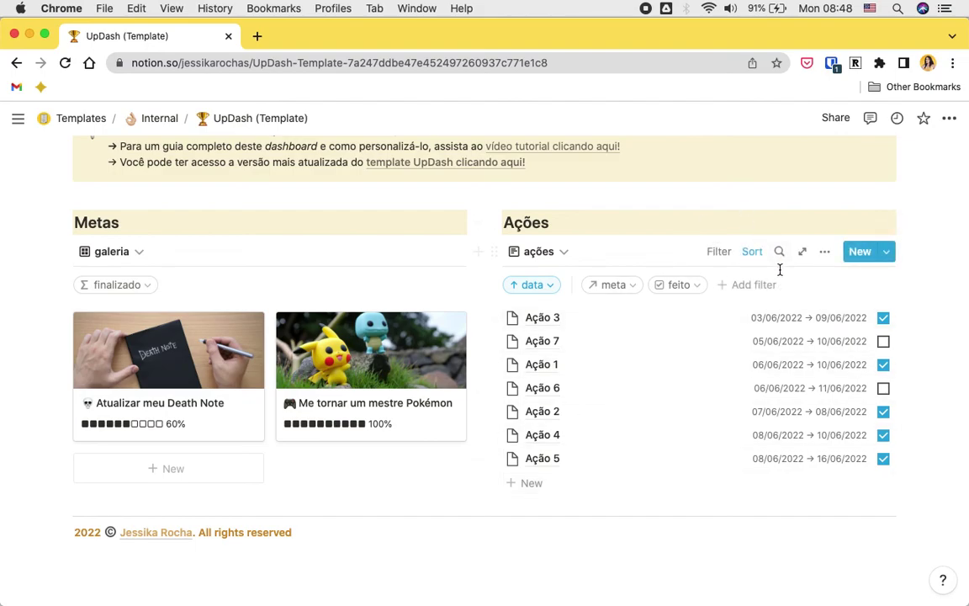
pyautogui.scroll(2, 781, 275)
pyautogui.scroll(-1, 781, 275)
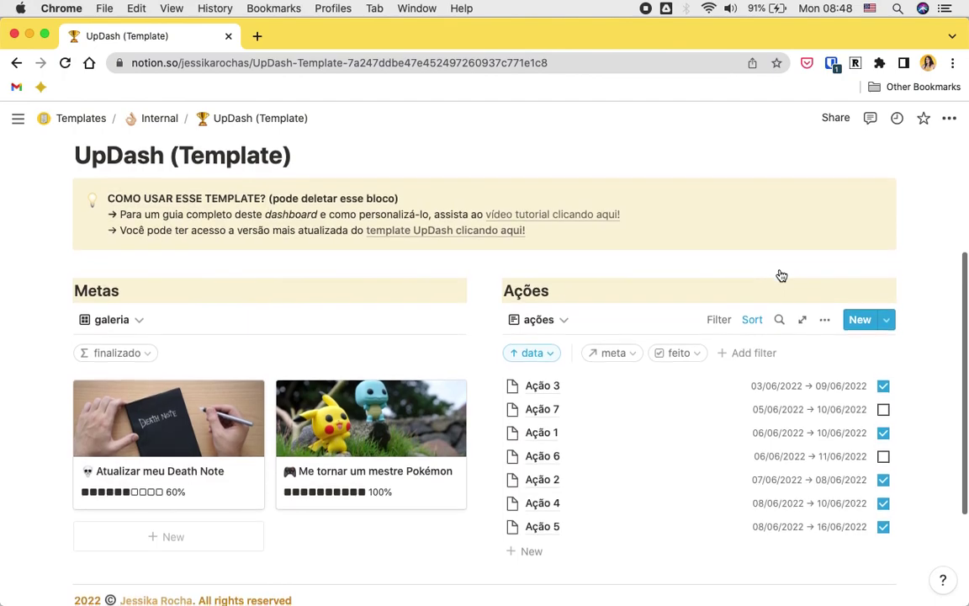
pyautogui.scroll(1, 781, 276)
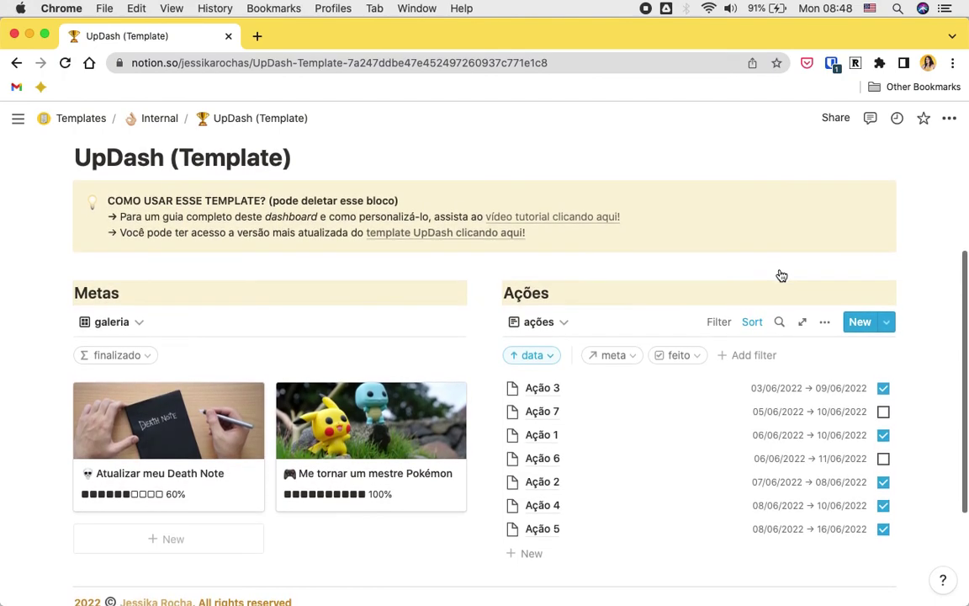